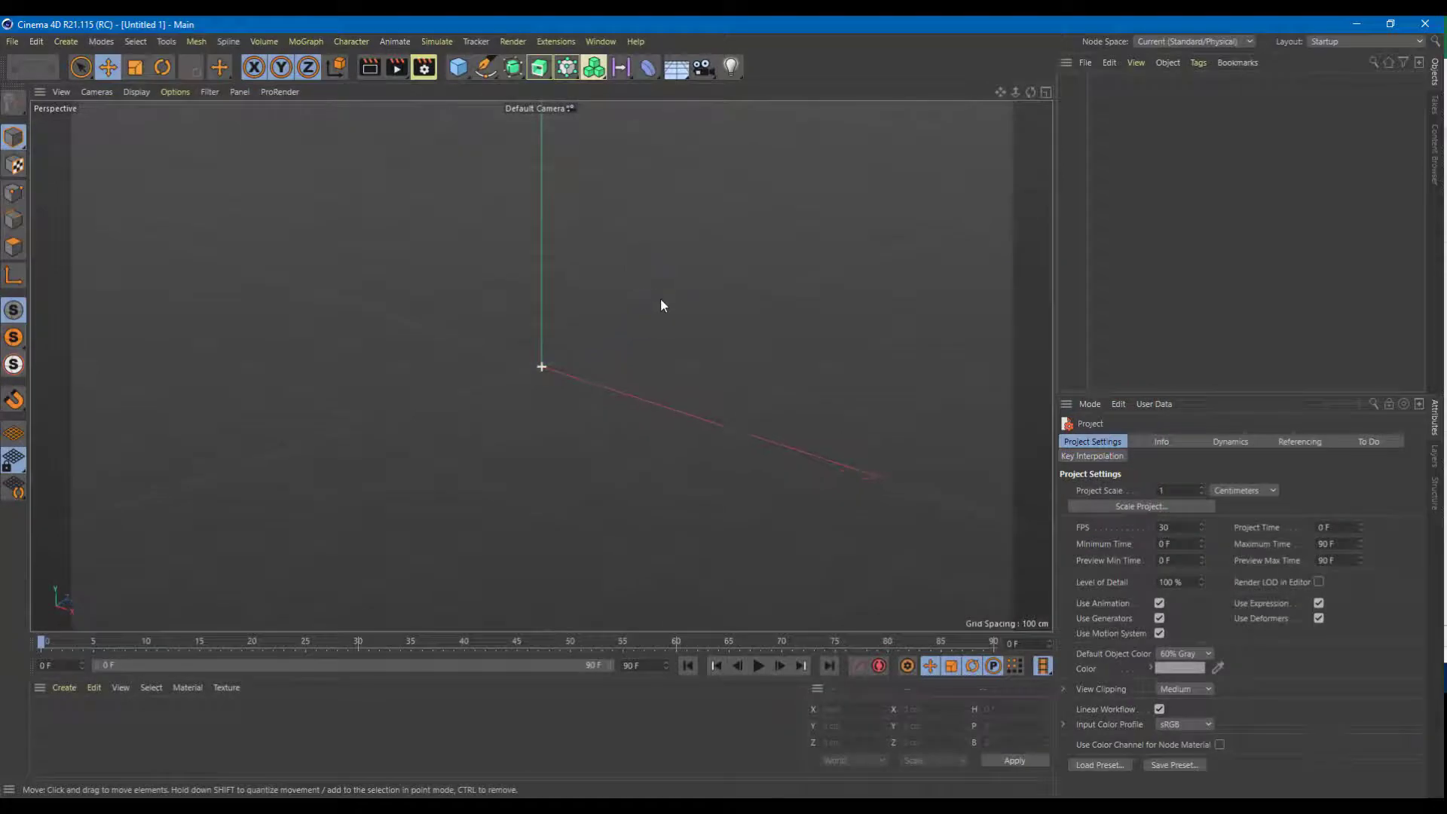
left_click(478, 77)
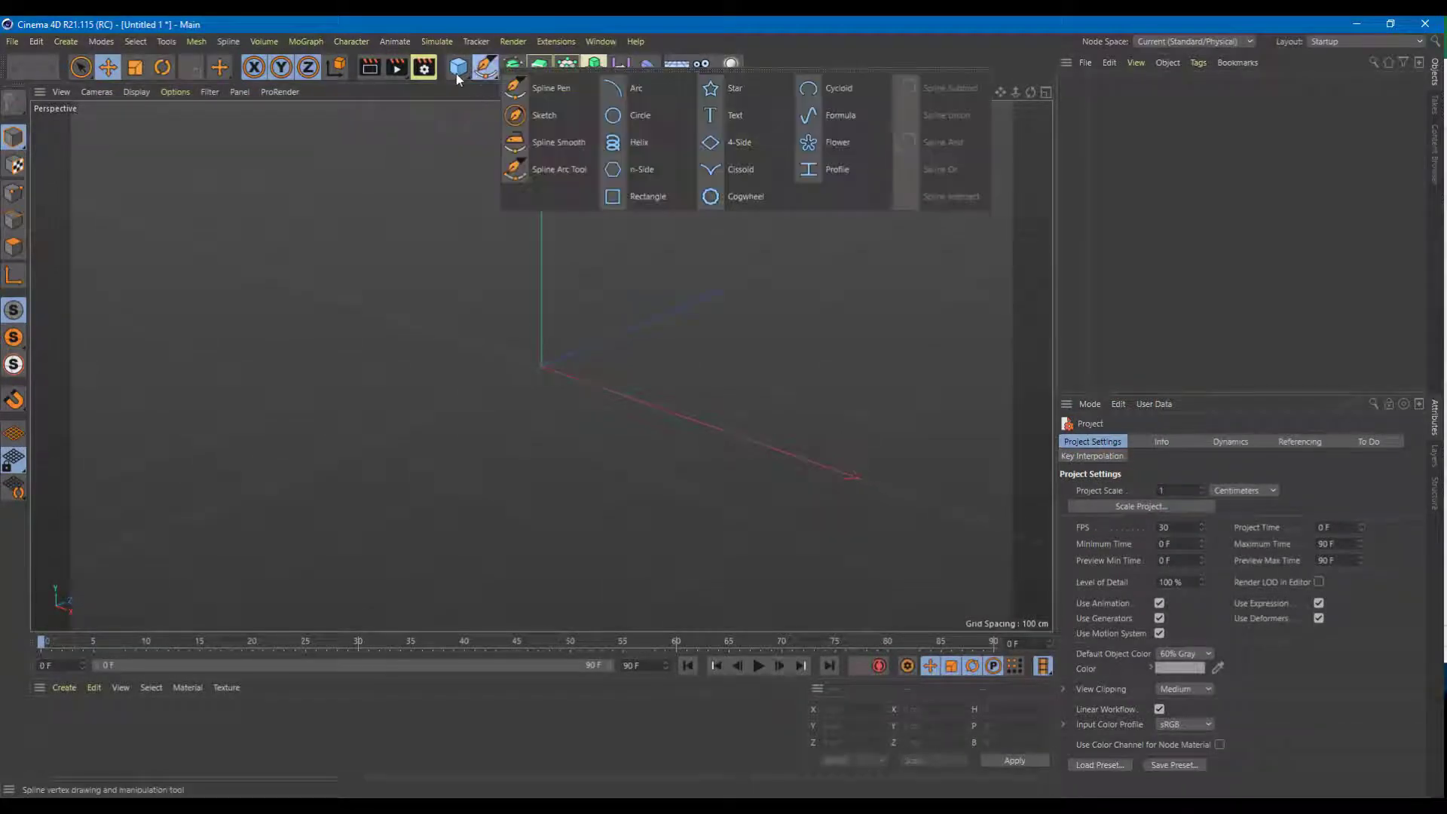
left_click(464, 71)
left_click(463, 71)
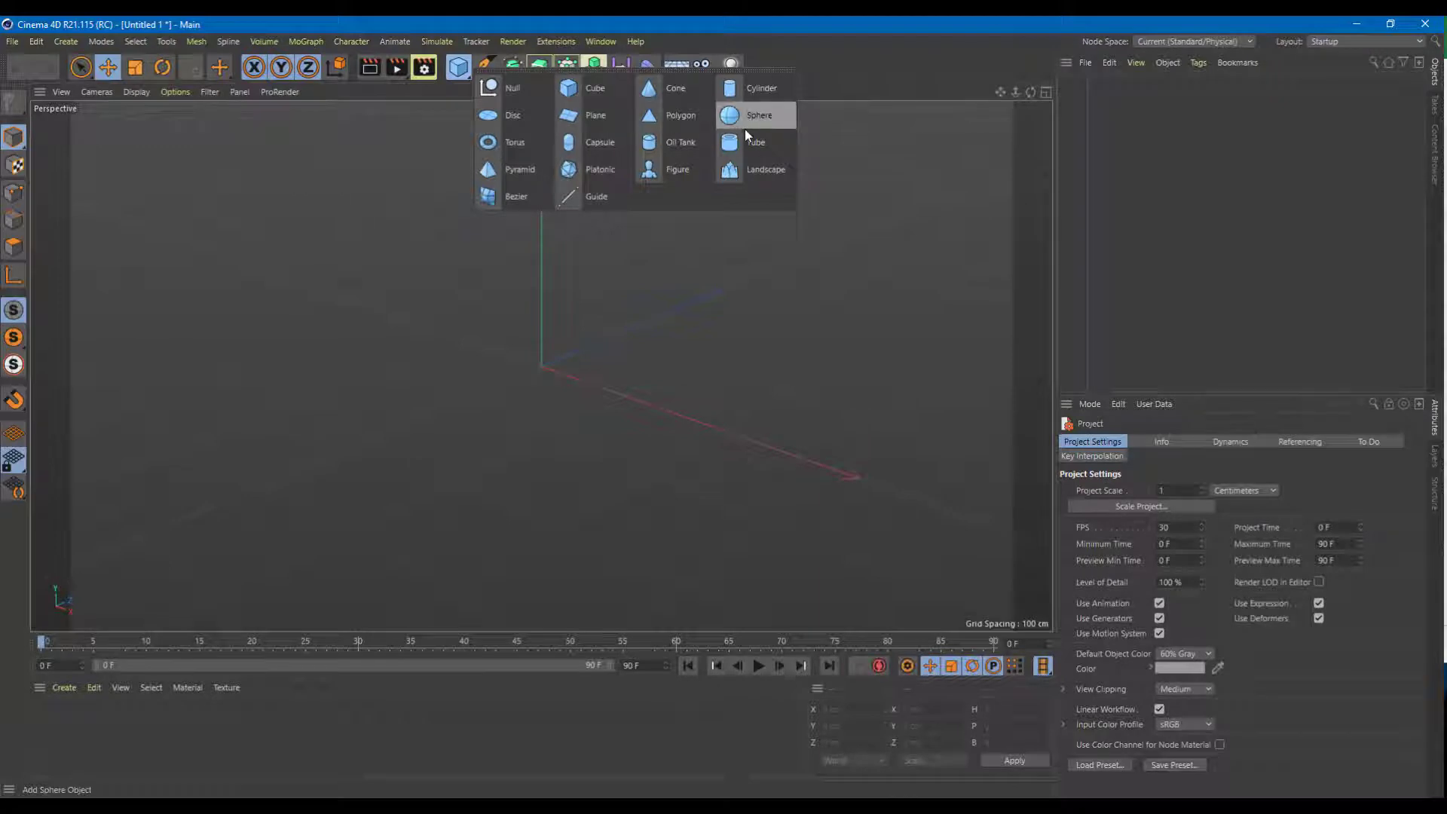
left_click(661, 120)
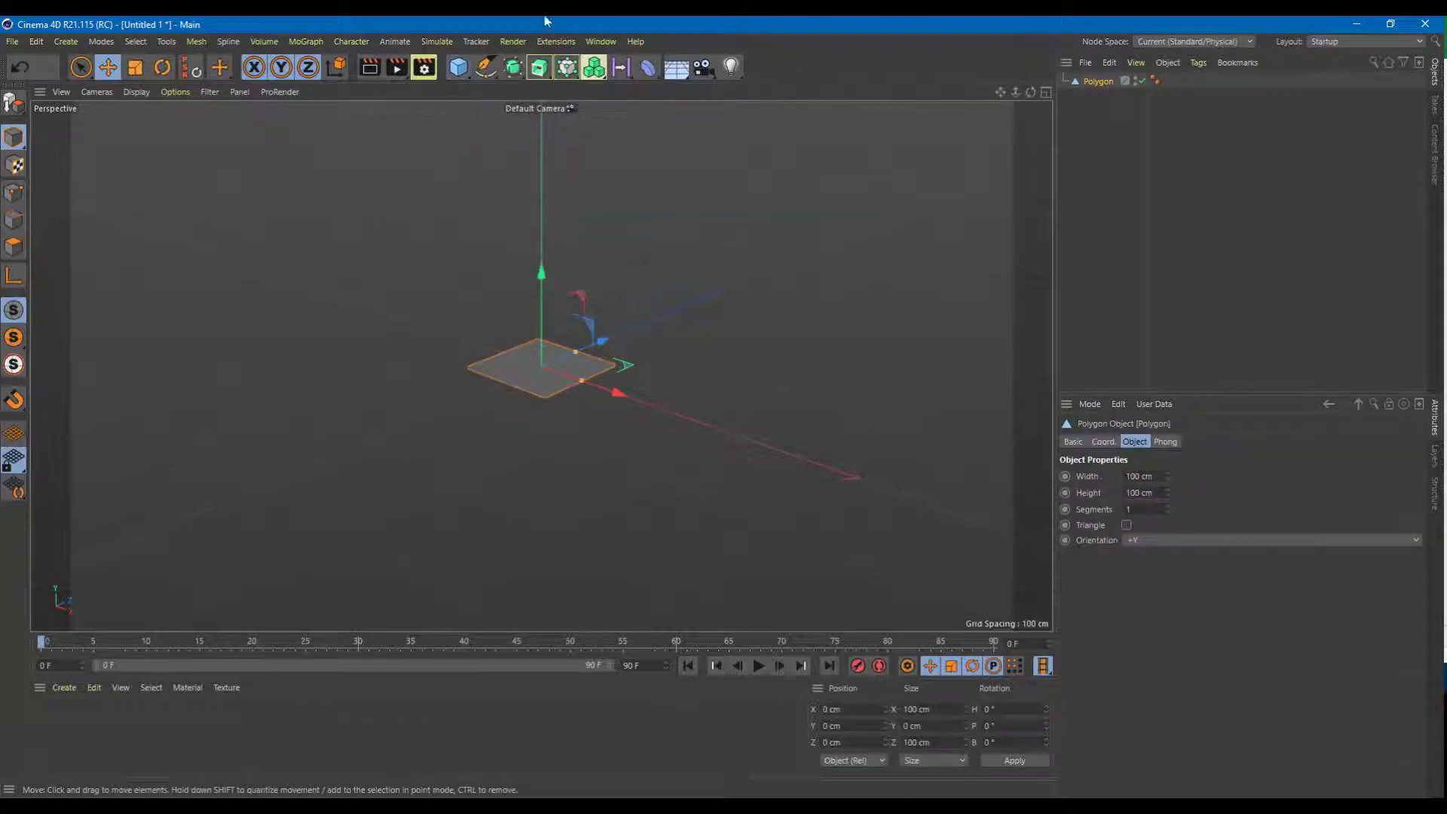
key("ctrl+z")
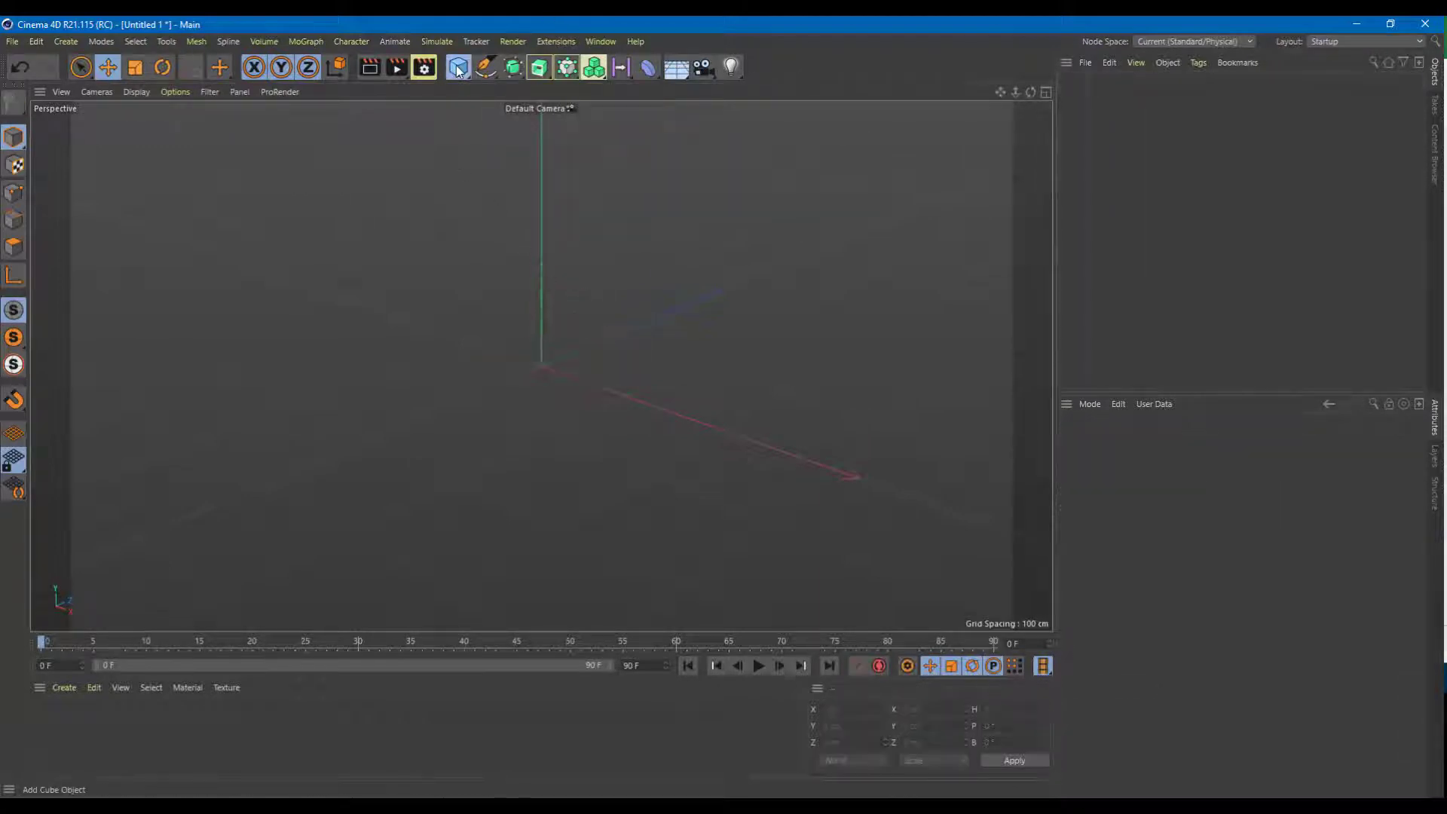
Add an oil tank, raise it to about 83 cm in Y, and display the viewport shading with mesh lines
left_click(457, 66)
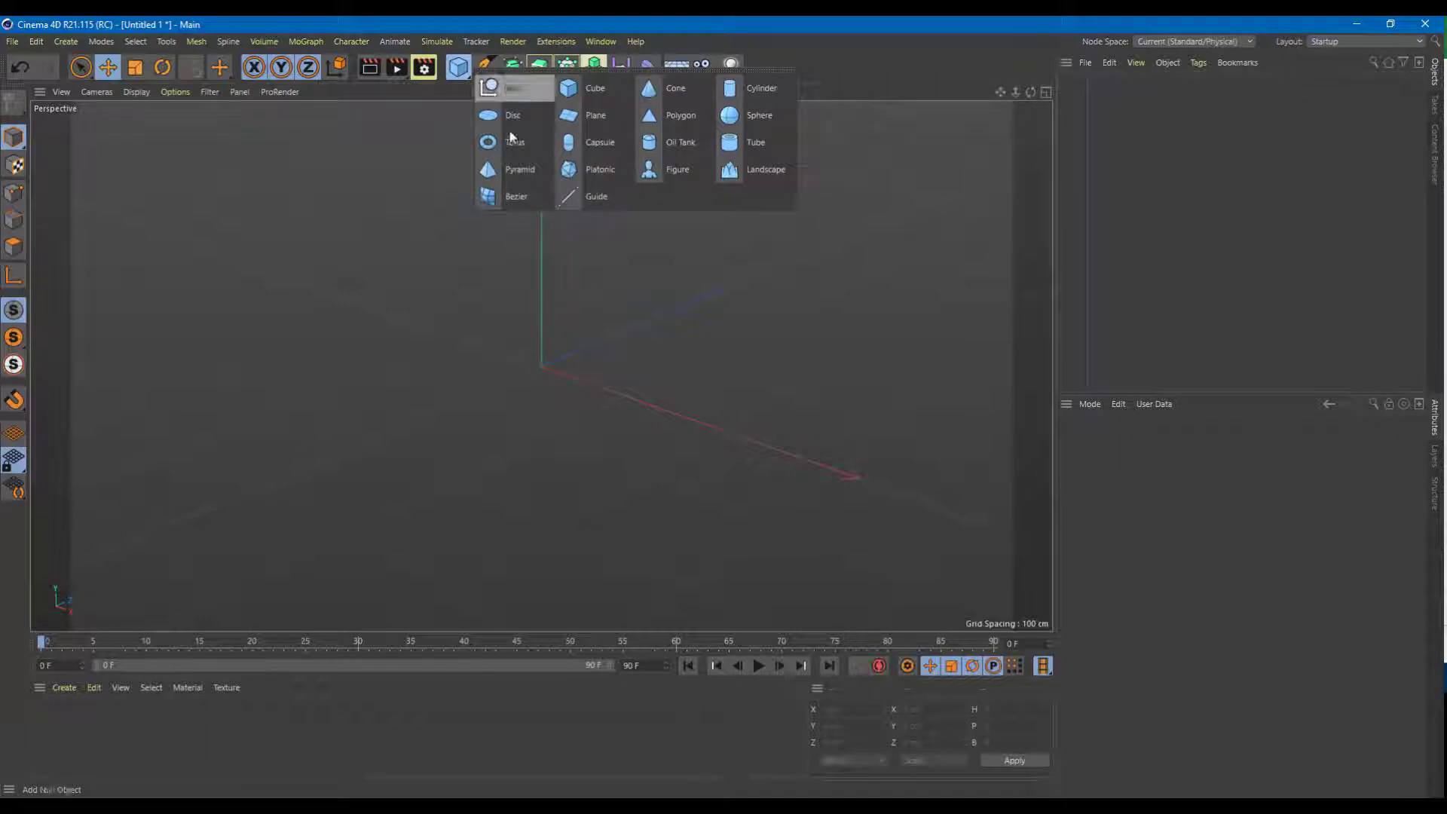
left_click(680, 139)
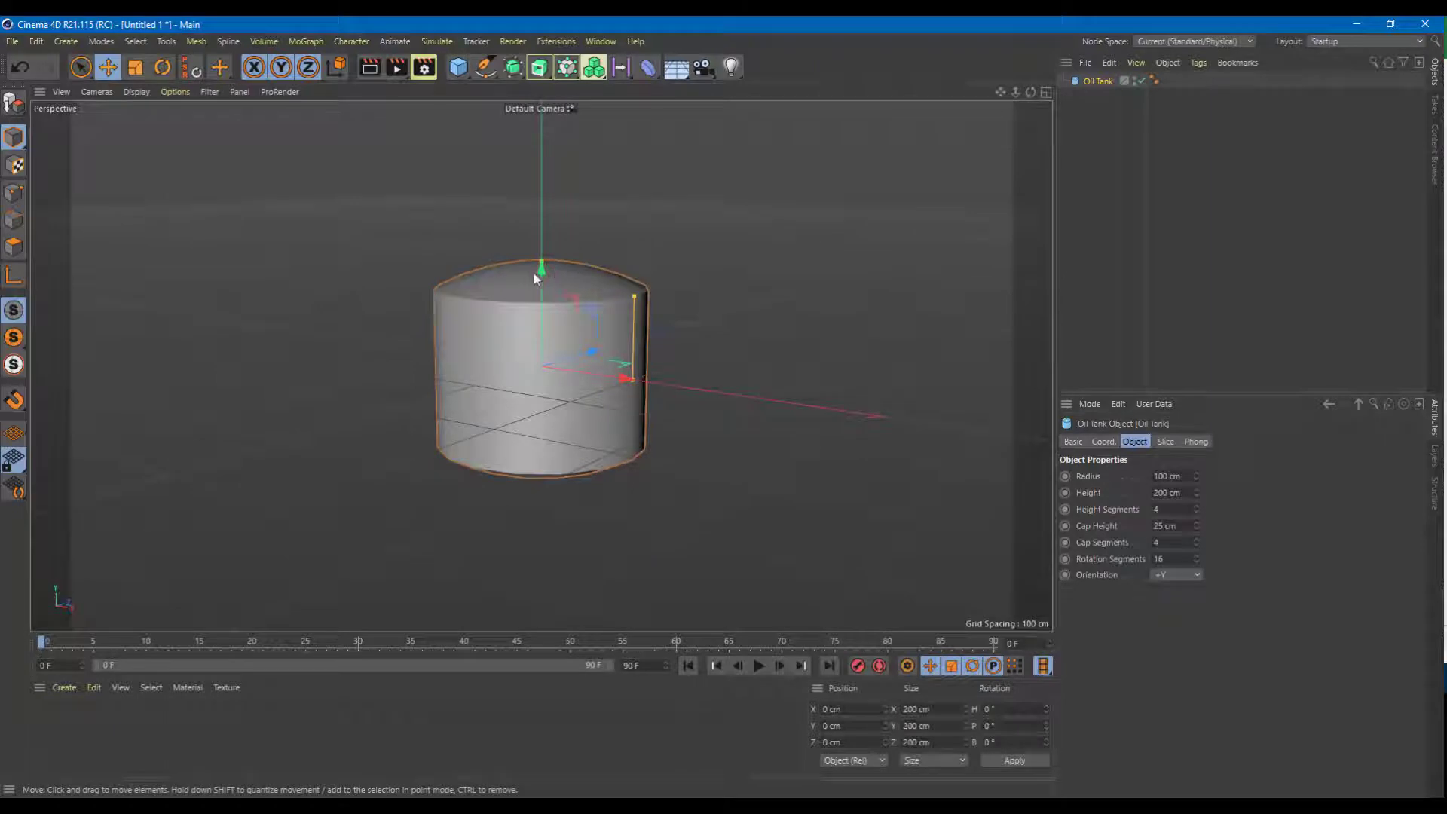
left_click_drag(535, 277, 552, 188)
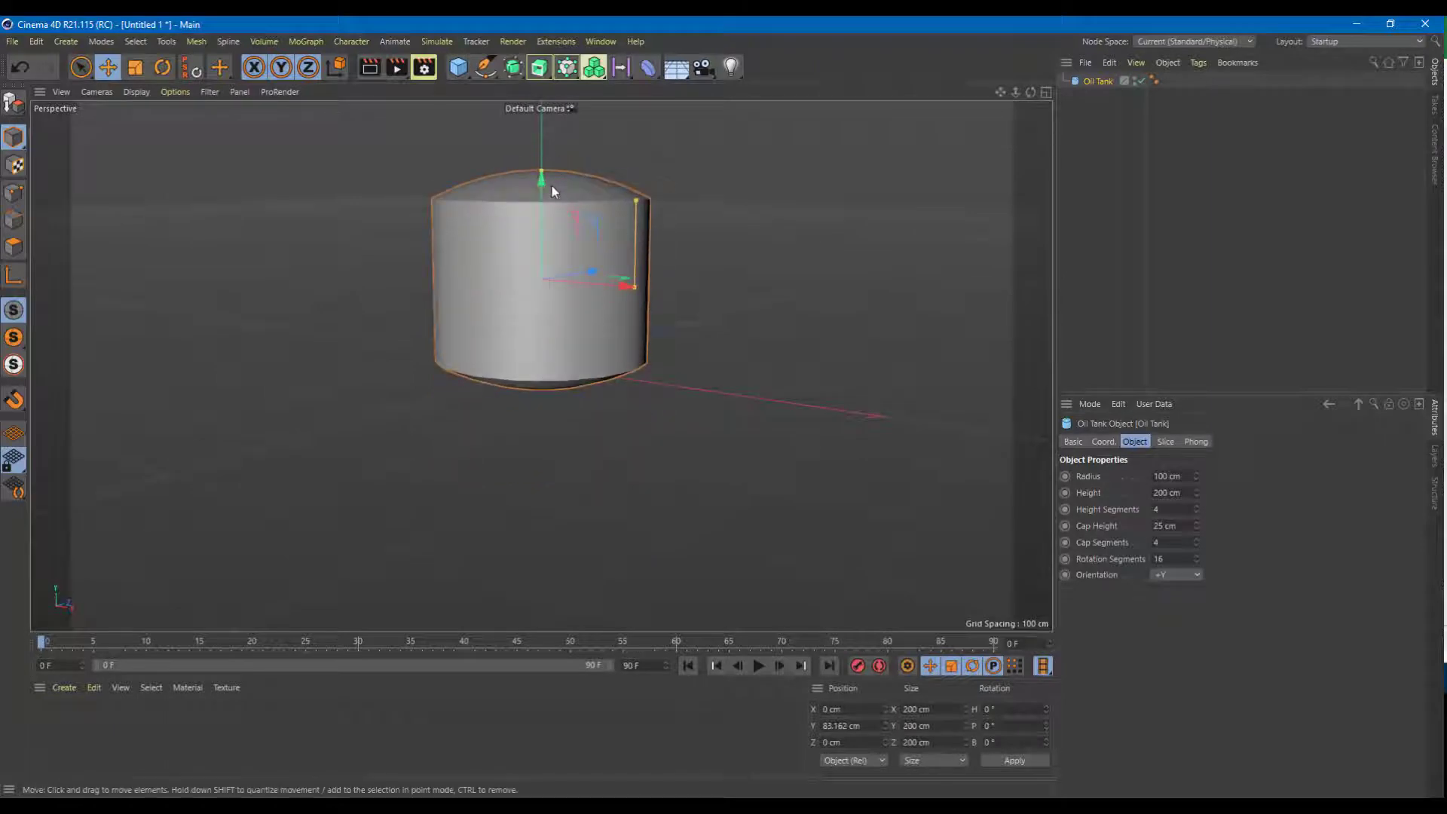
key("n")
key("b")
left_click_drag(776, 236, 738, 251, "alt")
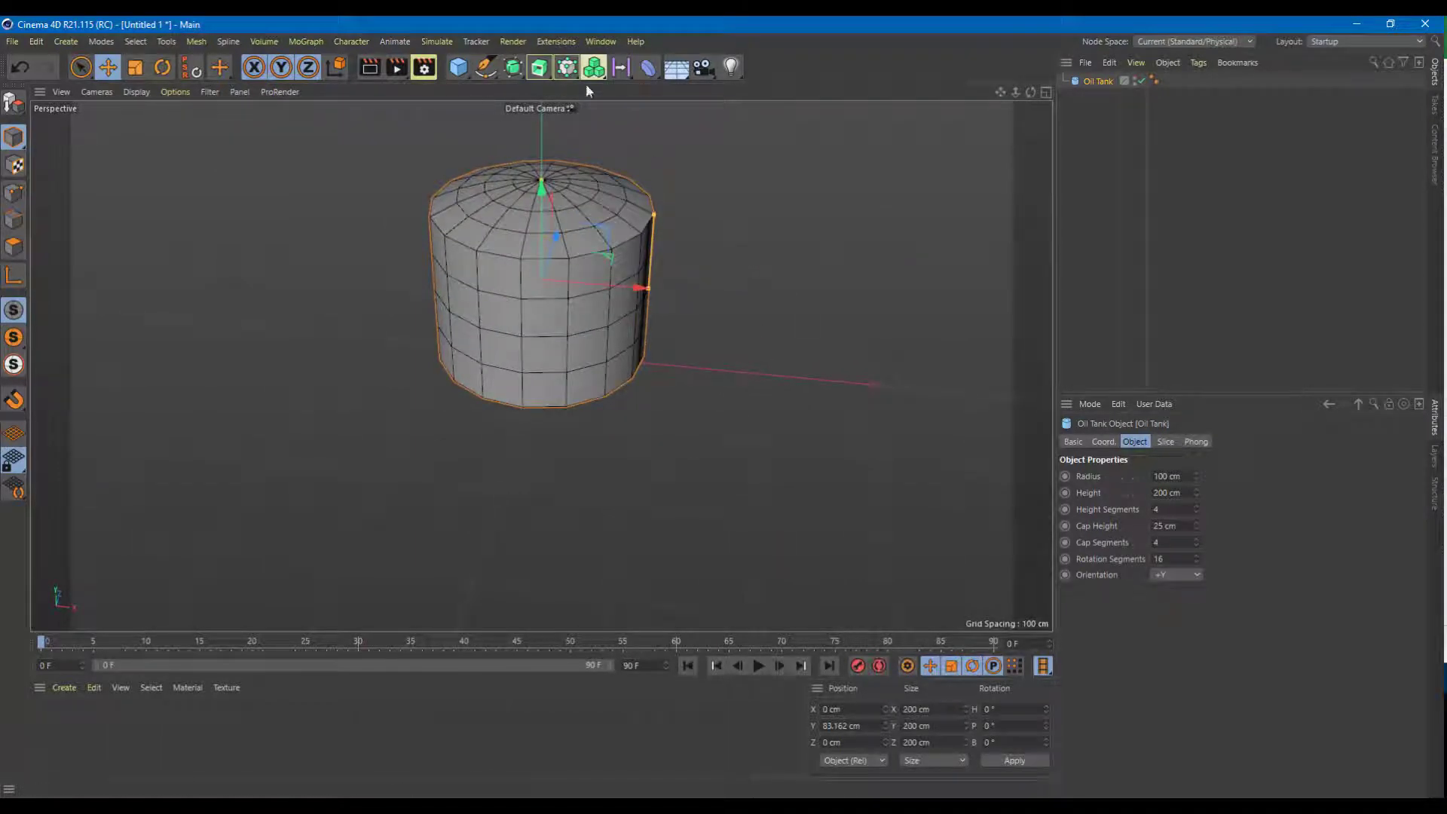
Add a Spherify deformer and raise it to about 84 cm in Y so it surrounds the oil tank
left_click(647, 70)
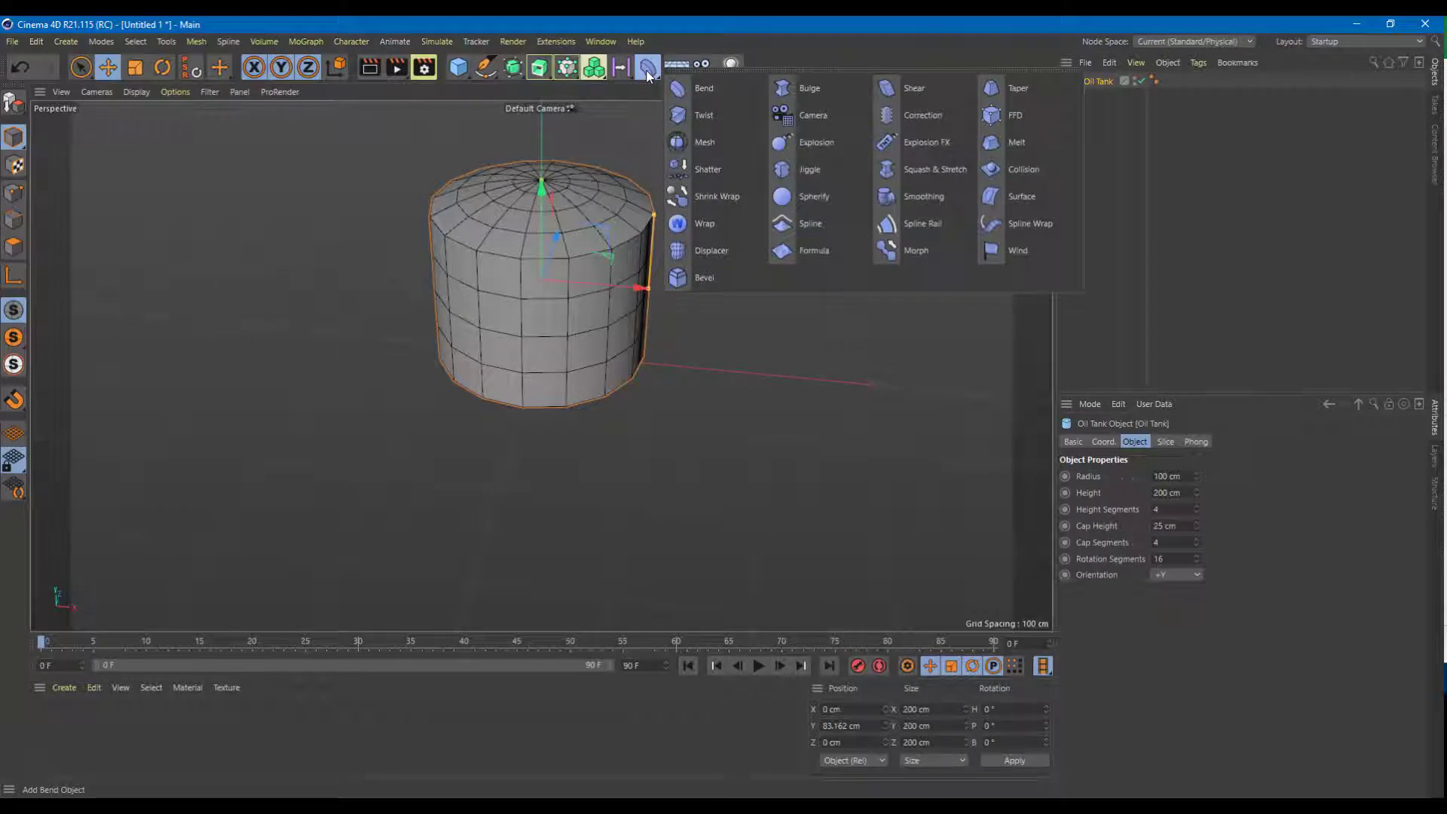
left_click(860, 200)
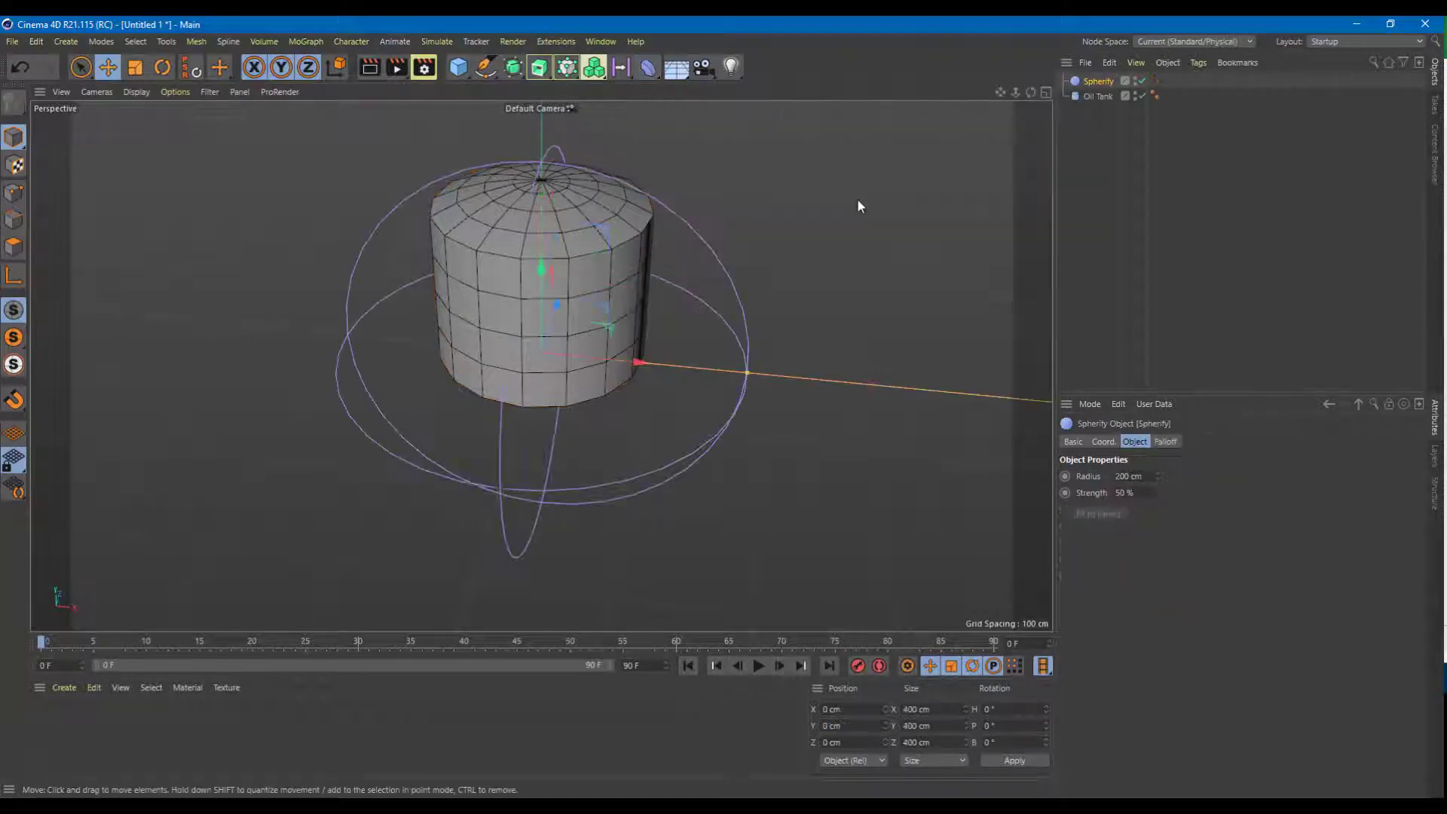
left_click_drag(673, 266, 714, 184, "alt")
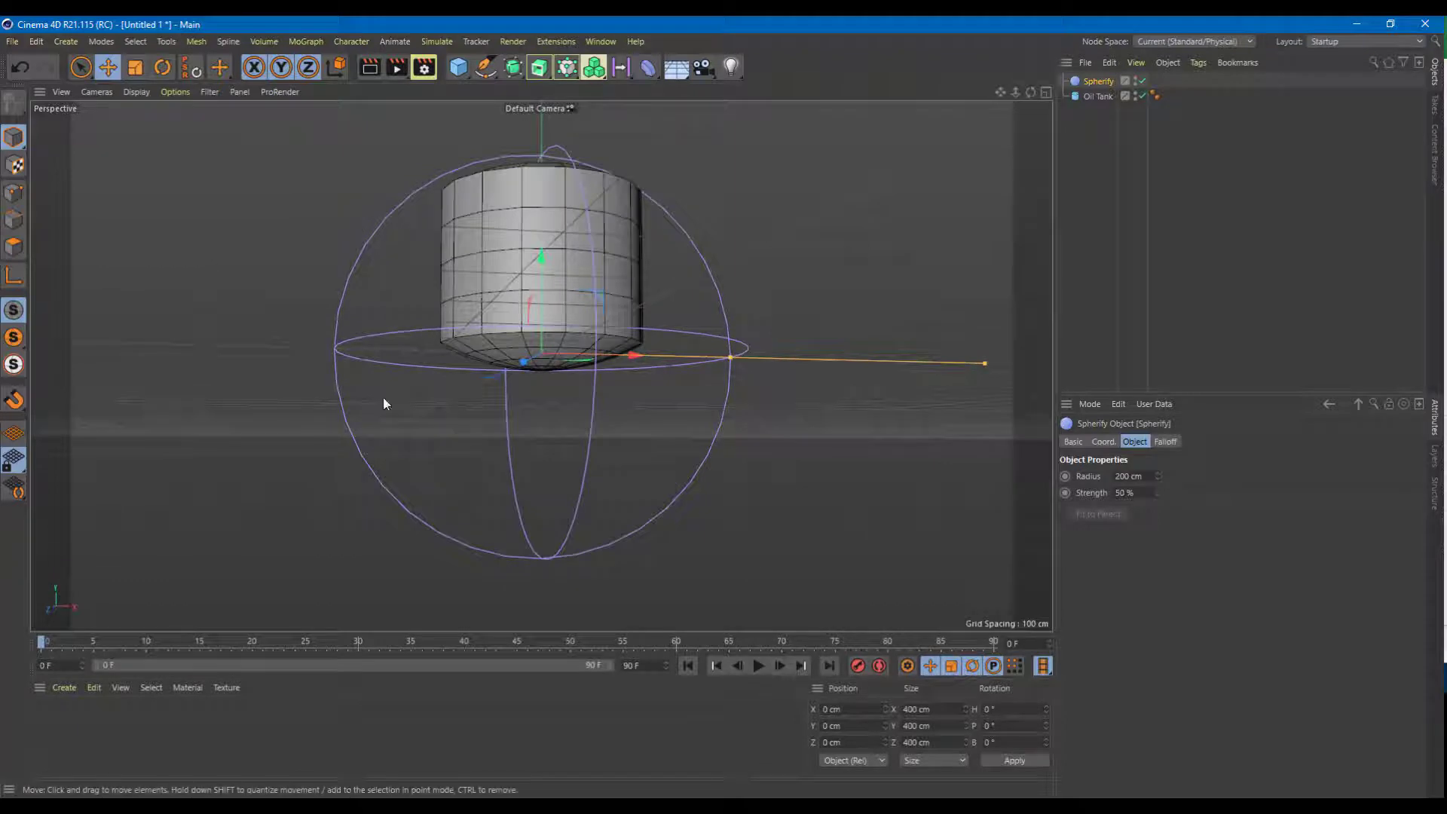
left_click_drag(381, 404, 548, 173, "alt")
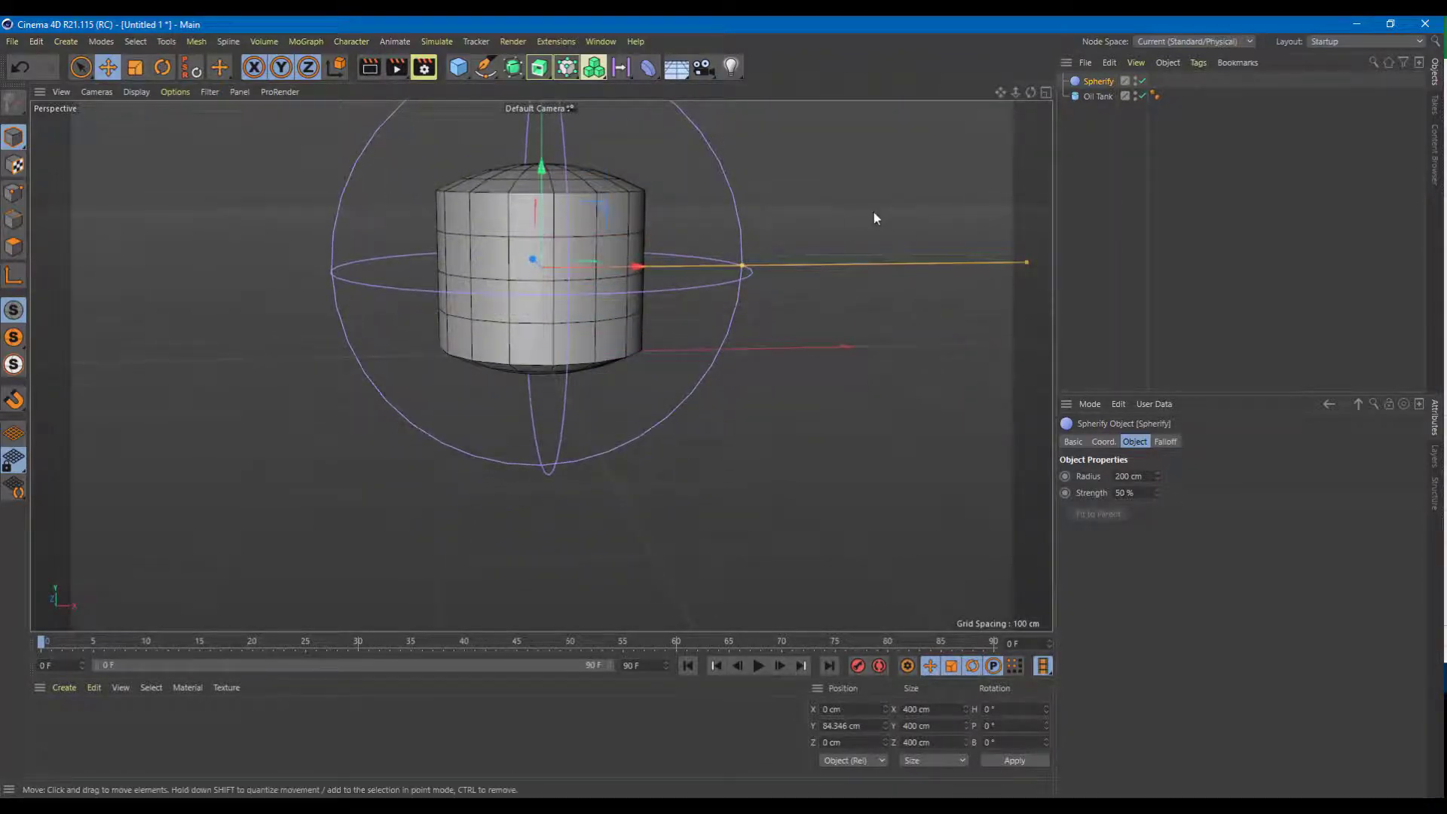
mouse_move(874, 211)
left_mouse_down("alt")
mouse_move(864, 218)
mouse_move(872, 205)
left_mouse_up("alt")
middle_click_drag(869, 189, 852, 243, "alt")
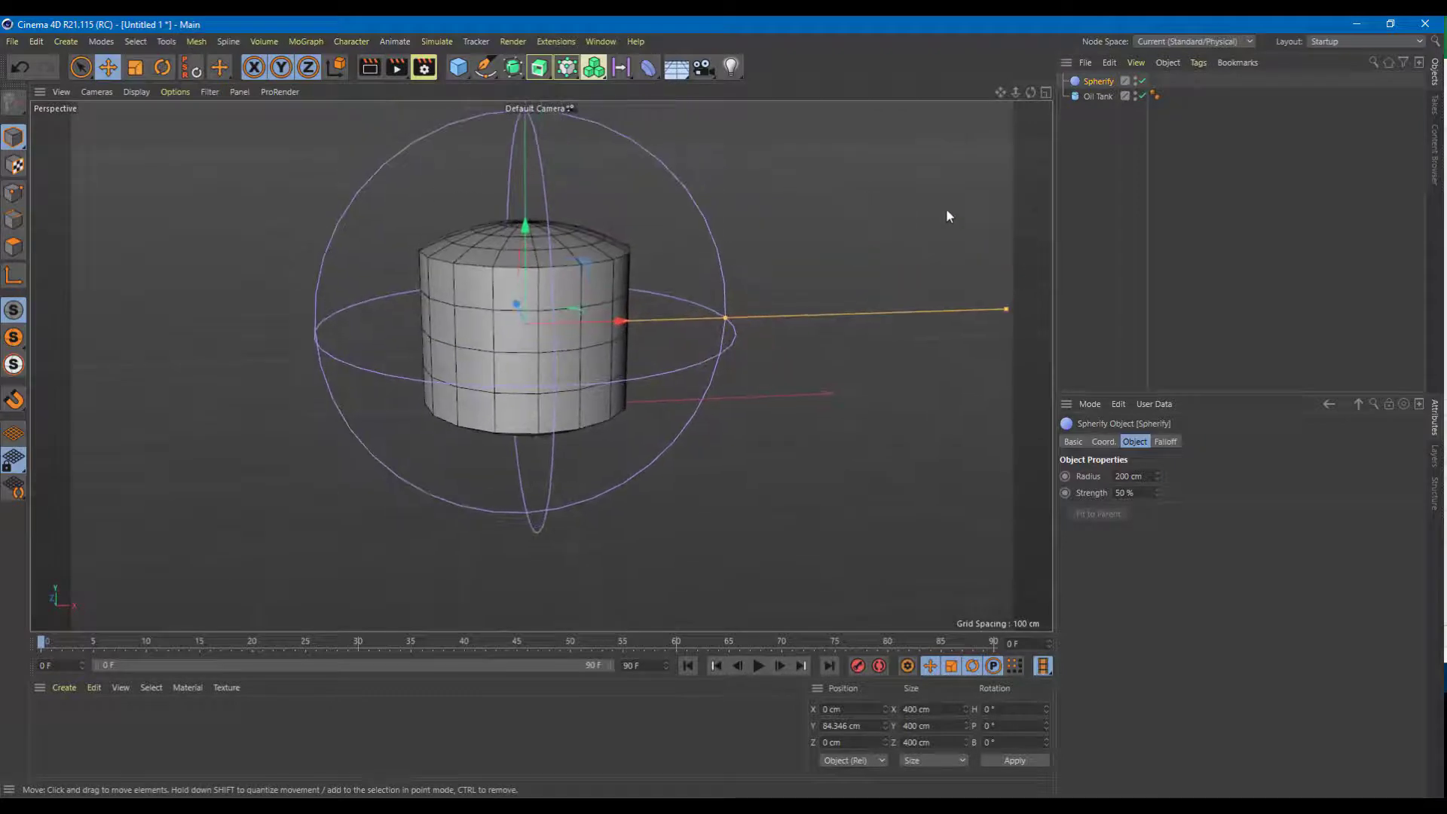
Make the Spherify deformer a child of the oil tank and set its radius to 173 cm and strength to 100 %
left_click_drag(1102, 82, 1108, 96)
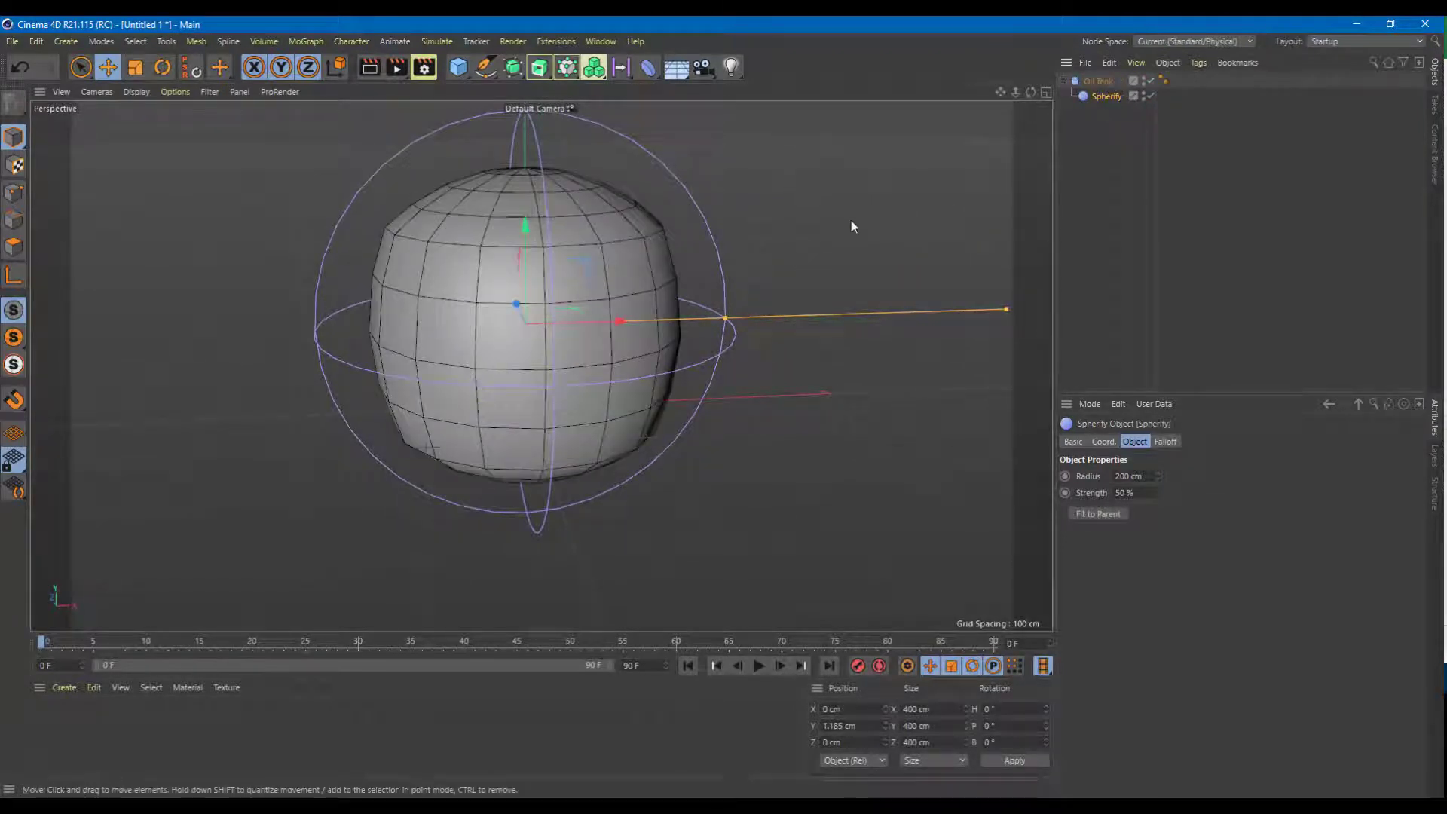
left_click_drag(852, 223, 995, 151, "alt")
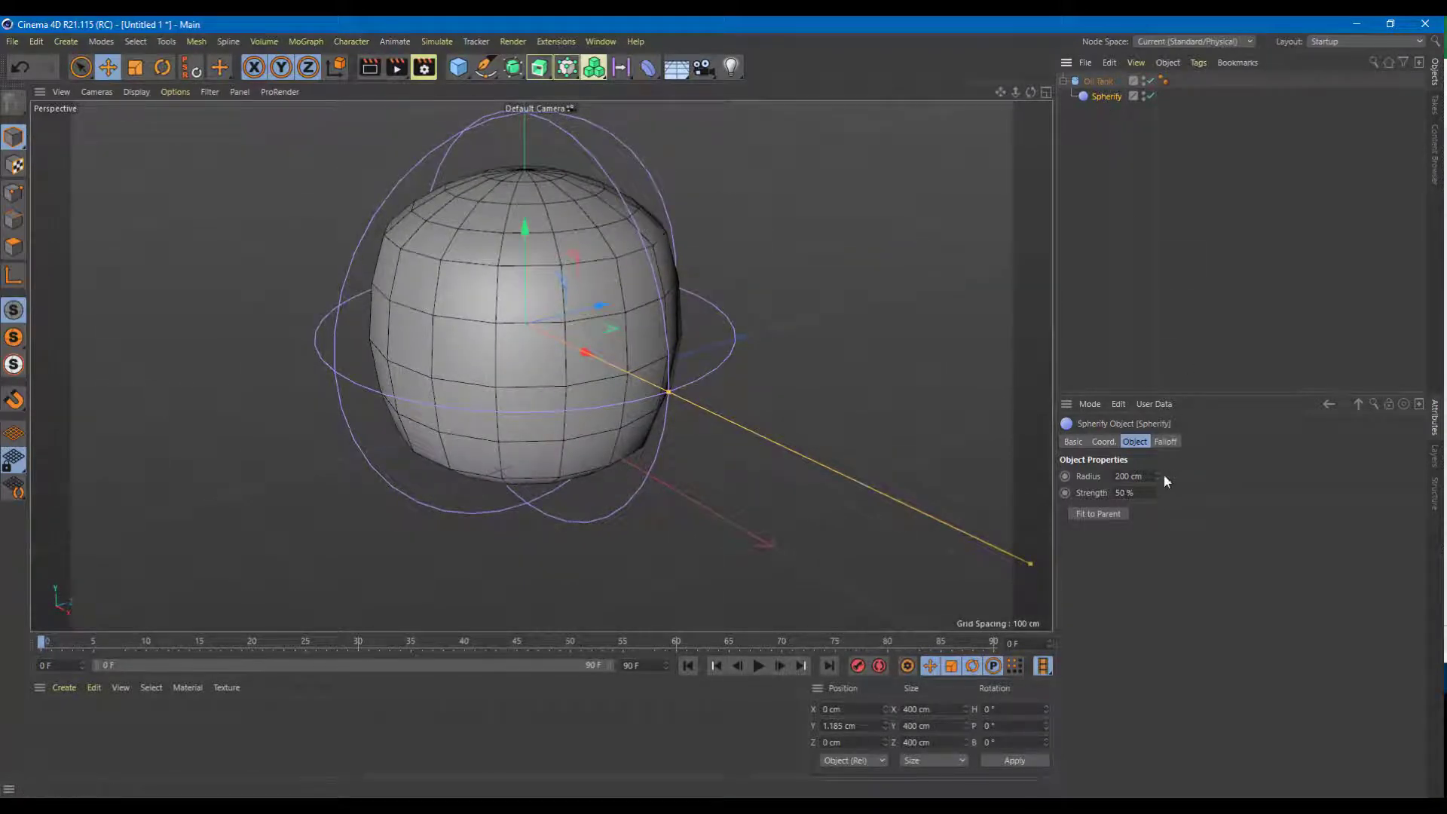
left_click_drag(1158, 476, 1158, 528)
left_click_drag(1065, 475, 1198, 493)
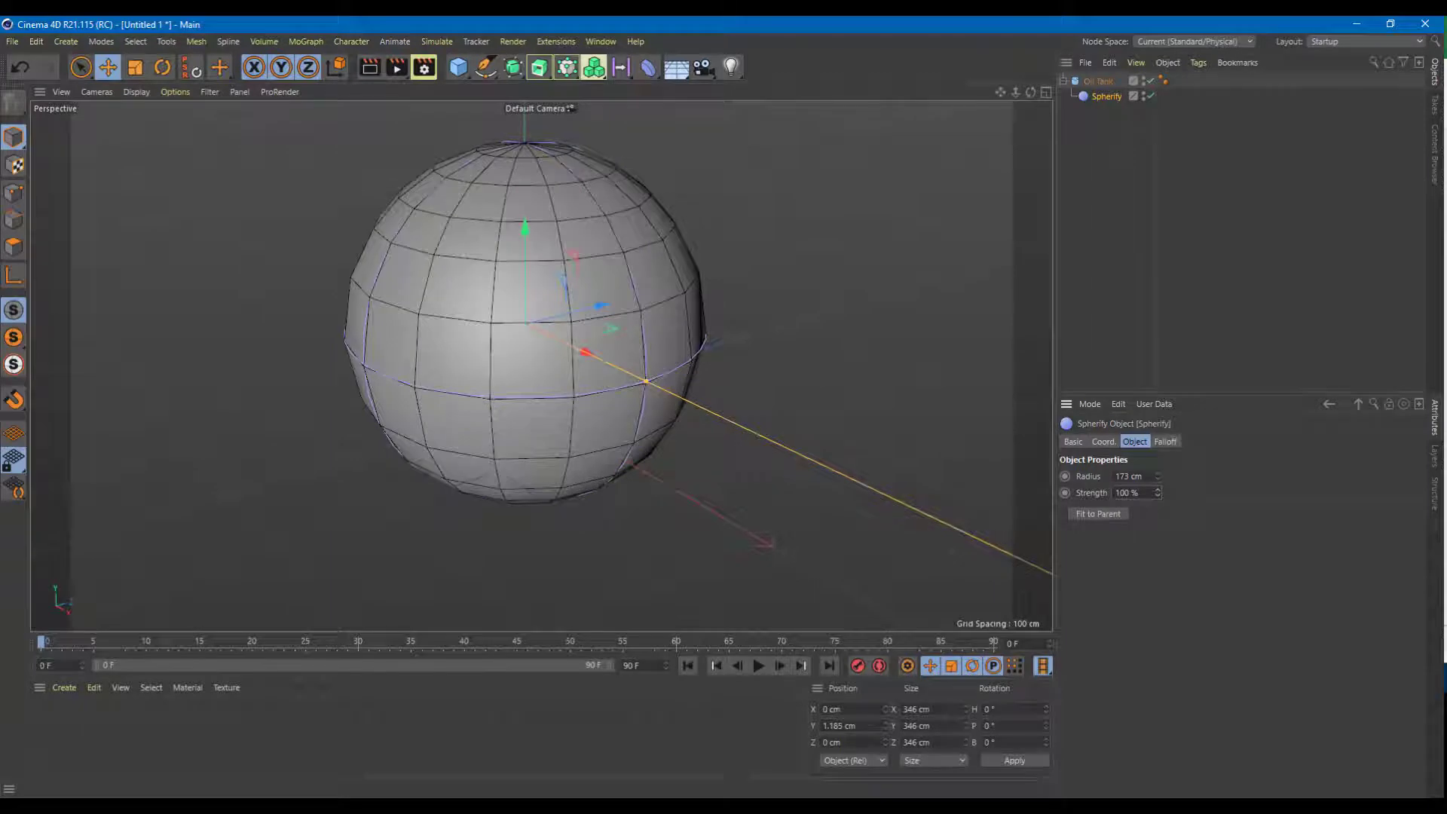
Delete the oil tank with its deformer and add a cone in its place
left_click(1102, 81)
key("Delete")
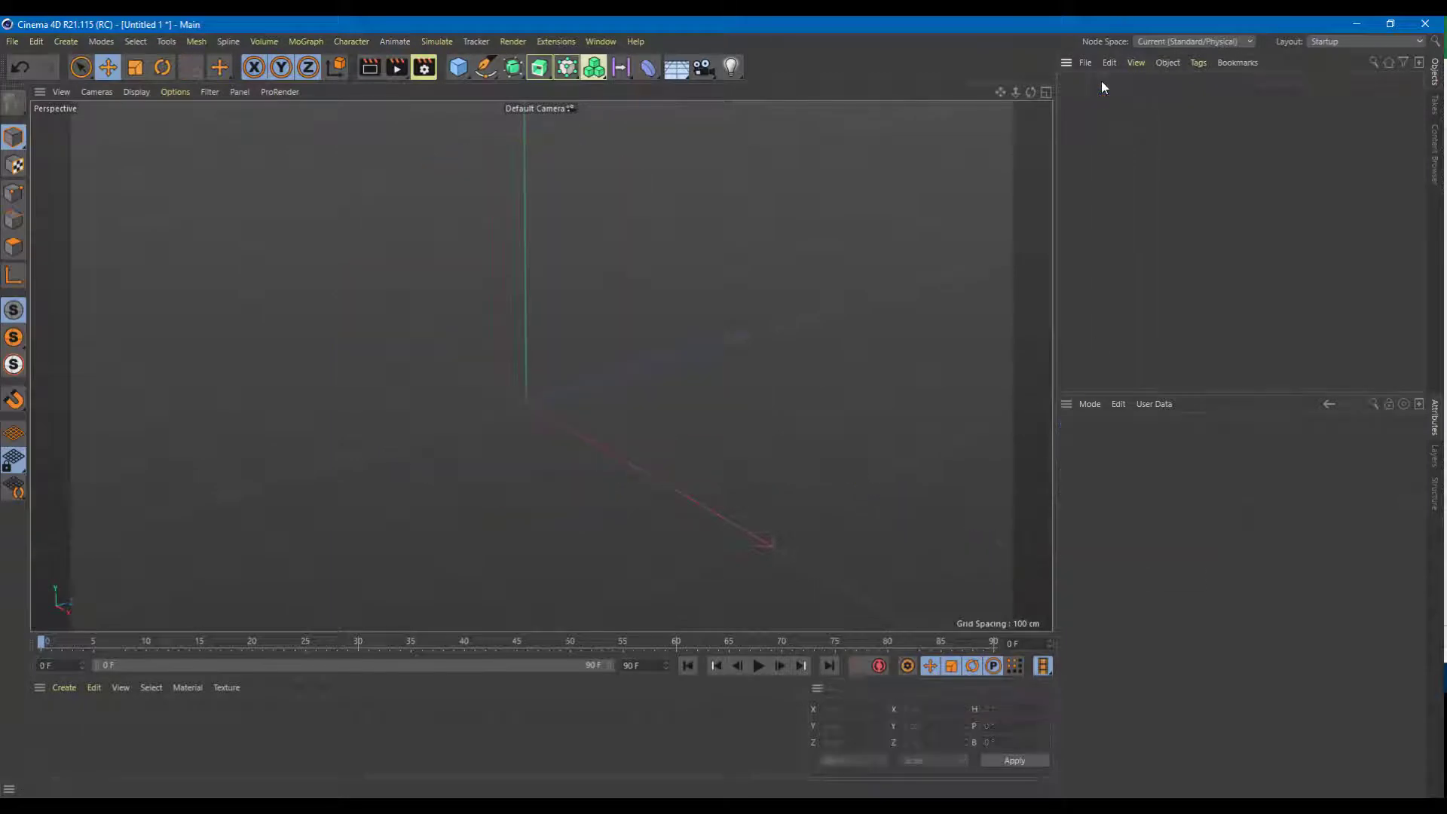
left_click(465, 74)
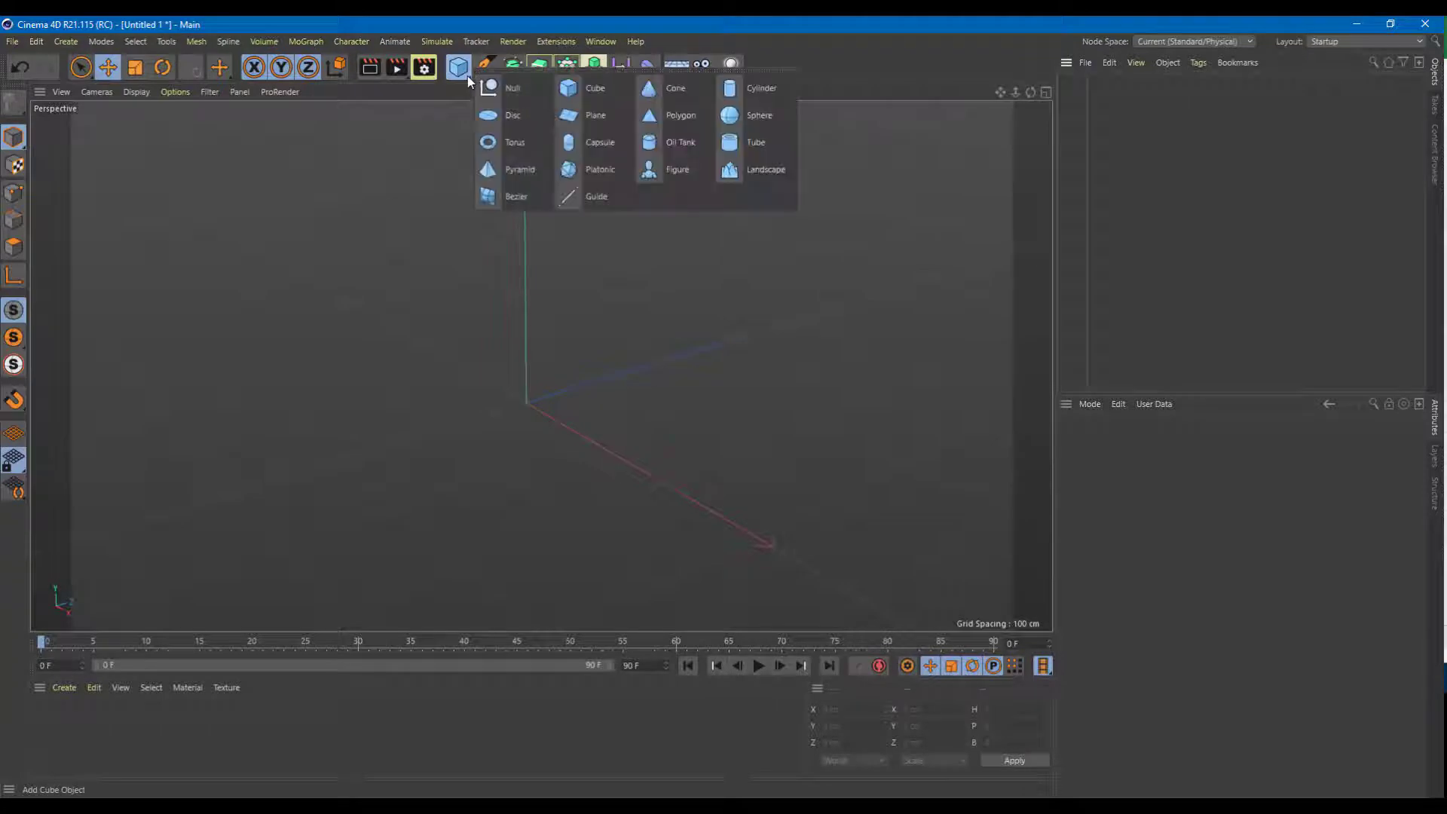
left_click(668, 94)
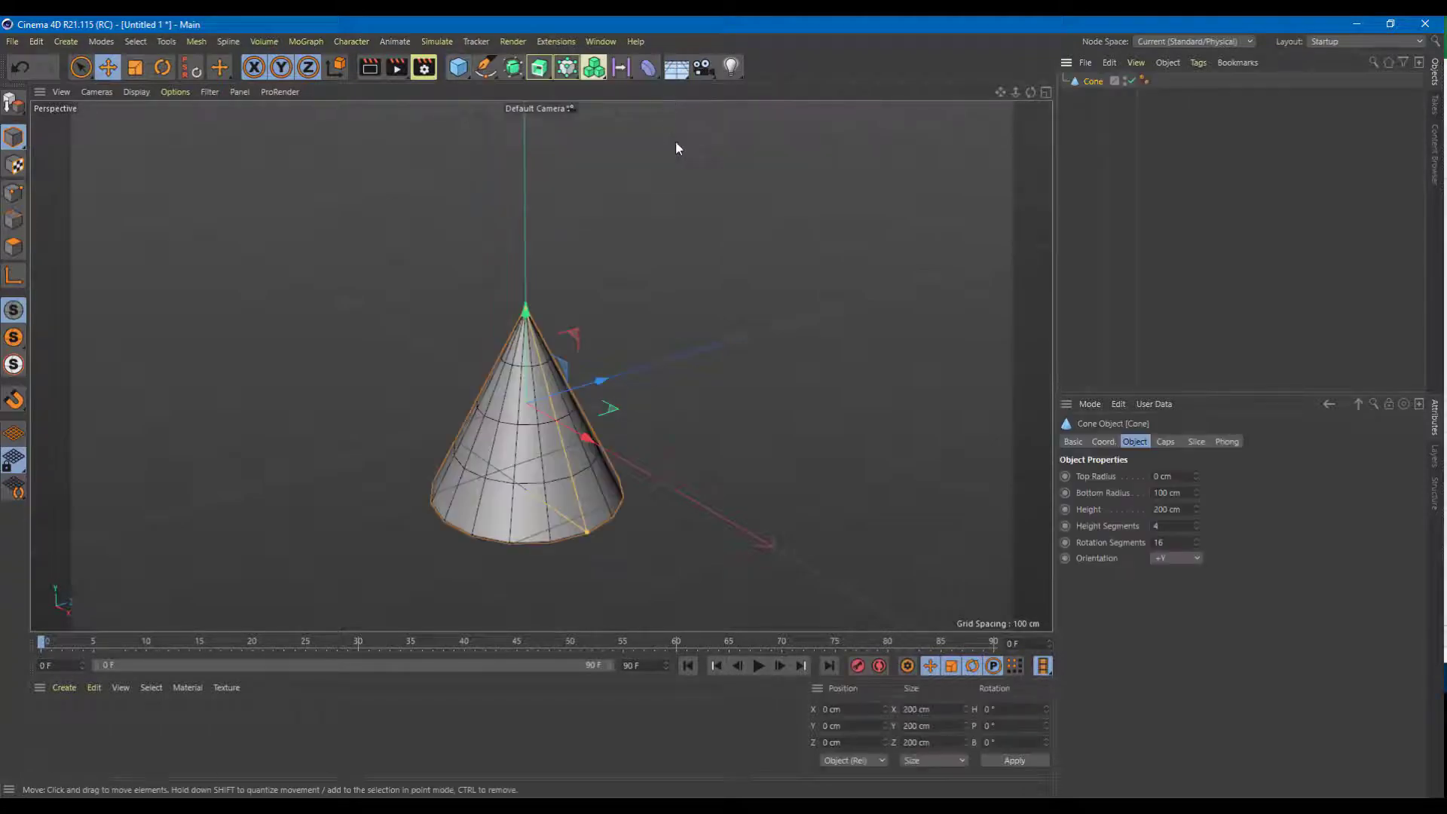
Add a Spherify deformer as a child of the cone and set its strength to 100 %
left_click(648, 71)
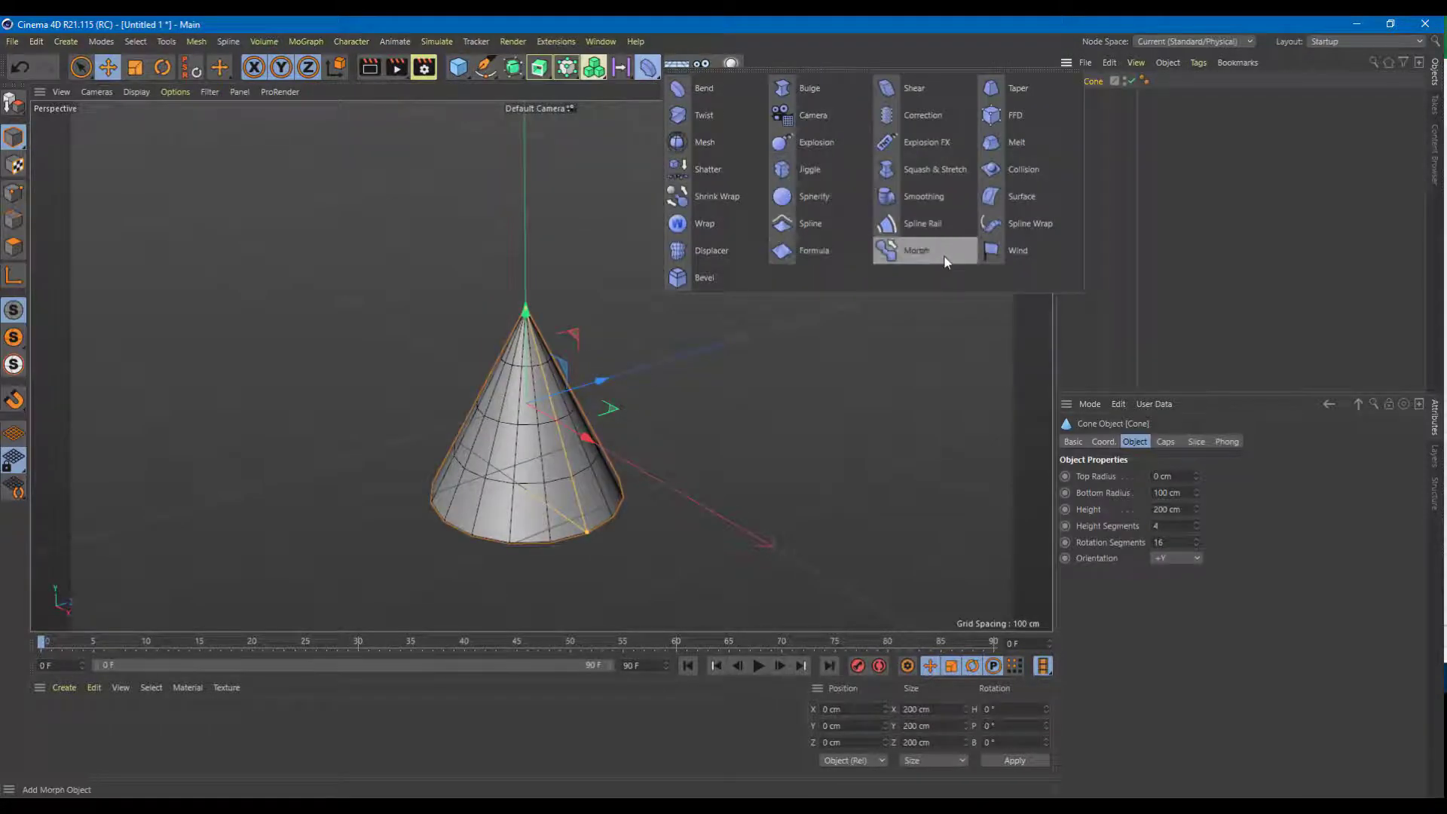
left_click(818, 196)
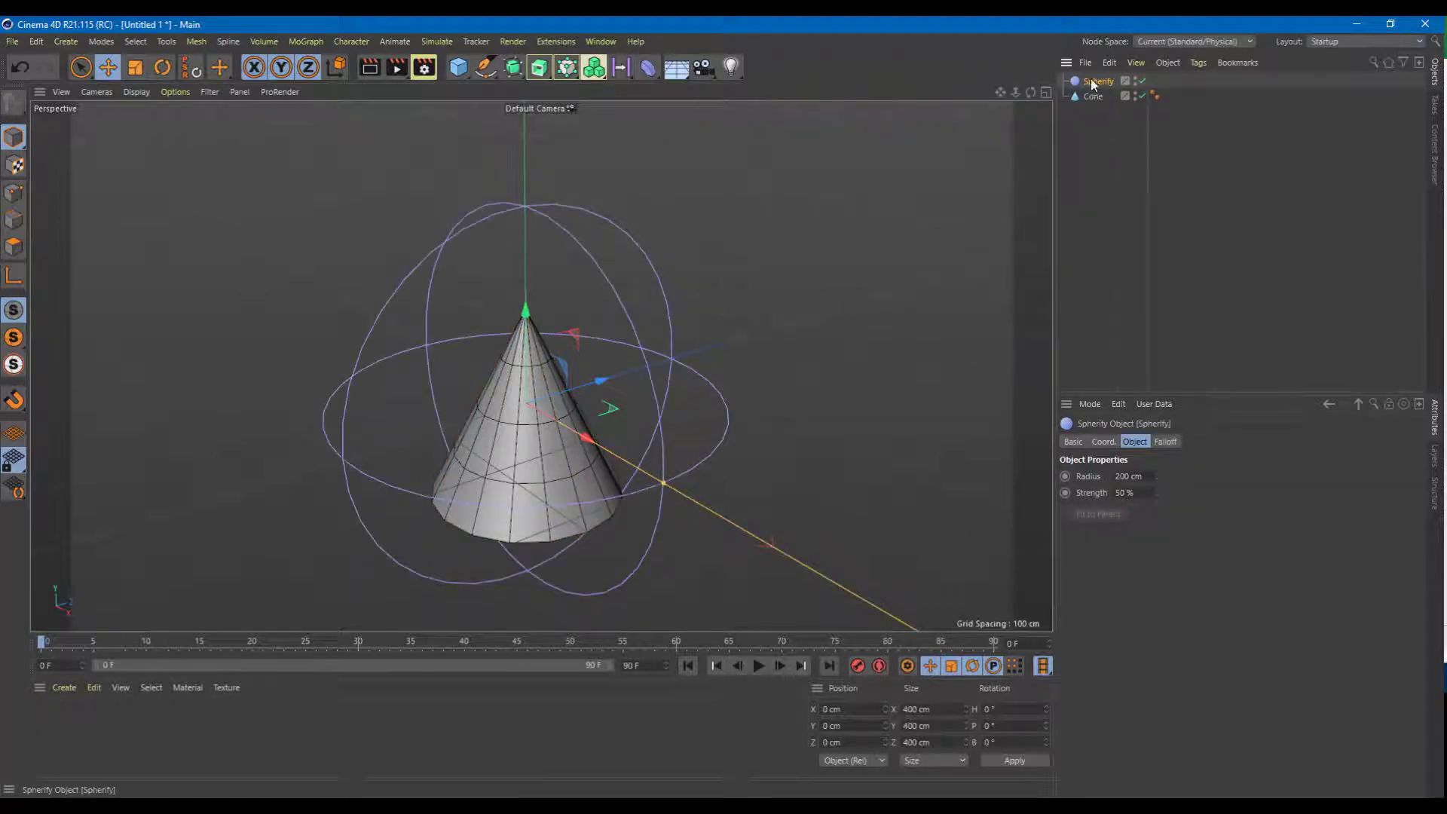
left_click_drag(1095, 97, 1097, 98)
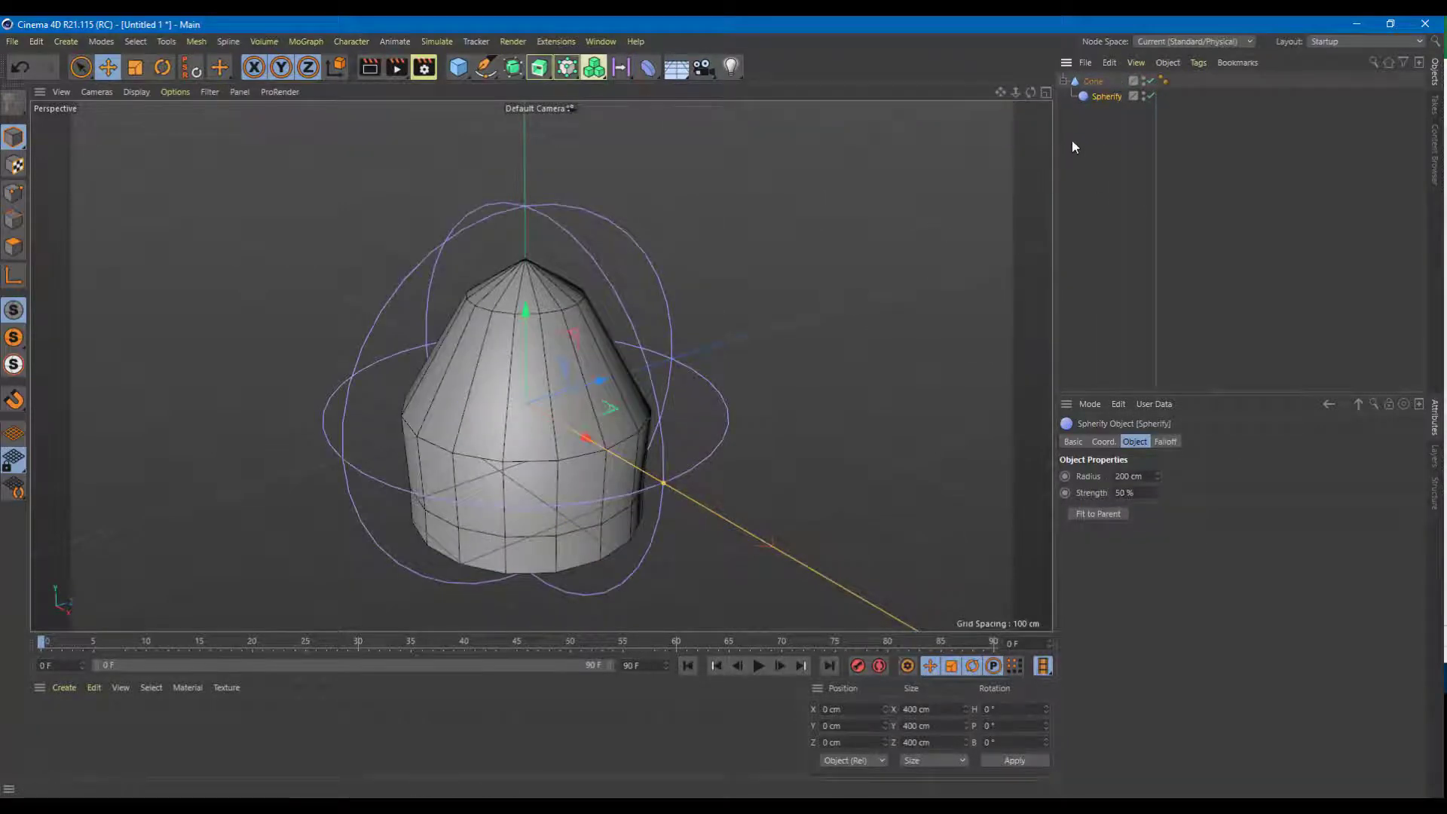
left_click_drag(1158, 493, 1158, 453)
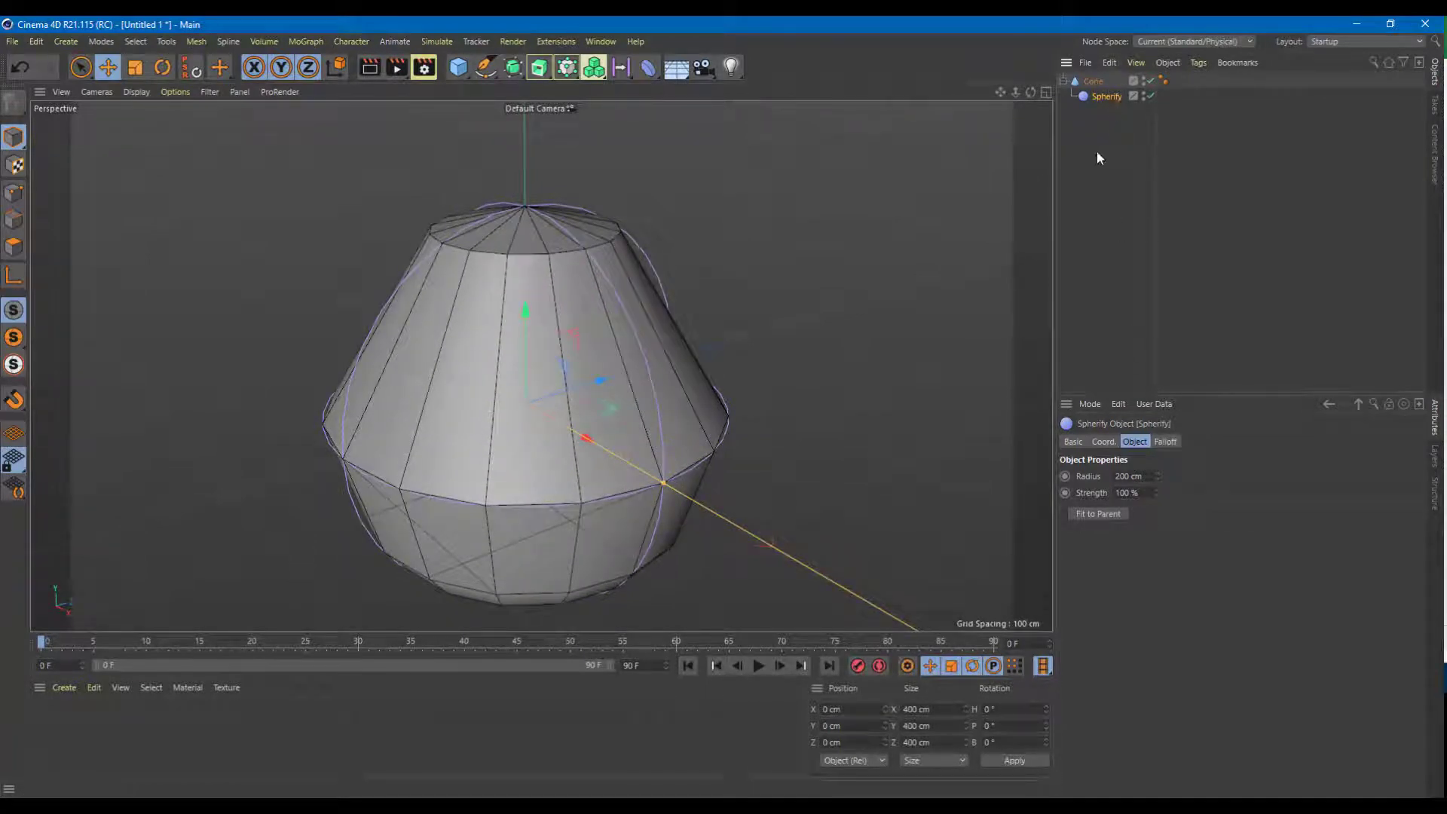
Set the cone's height segments to 25 and the Spherify strength to 0 %
left_click(1093, 81)
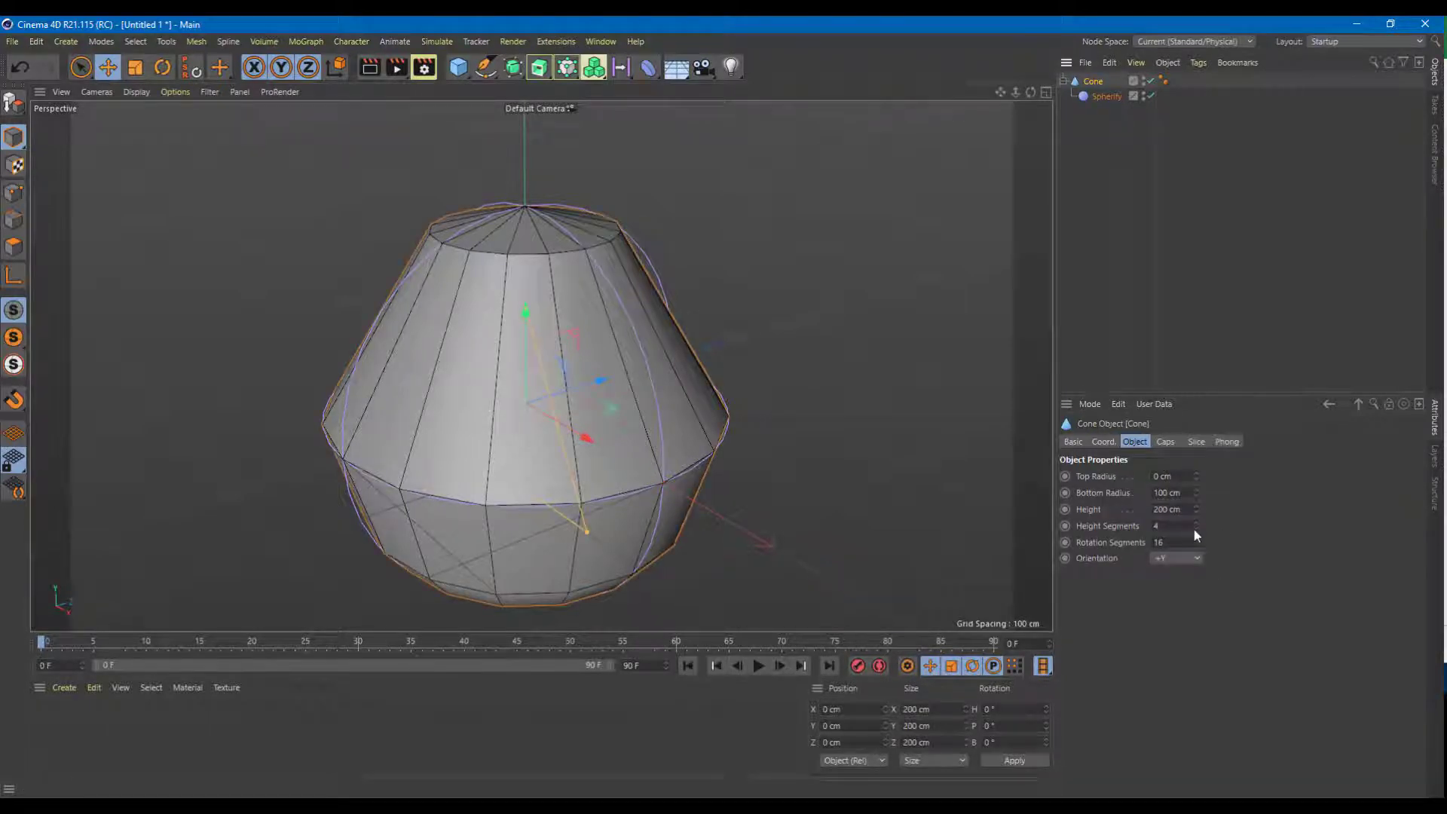
left_click_drag(1196, 526, 1196, 510)
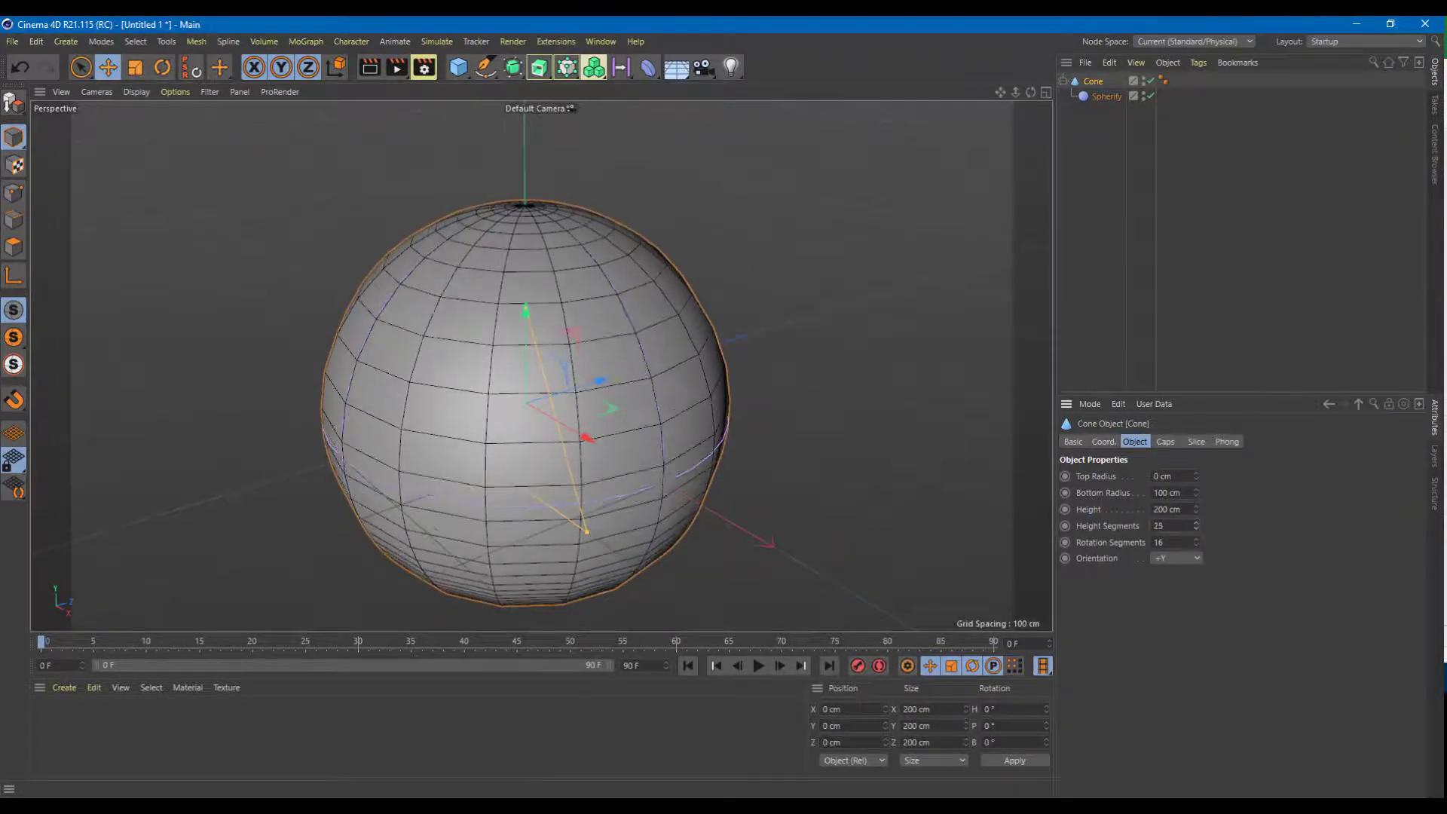
left_click(1106, 97)
mouse_move(1159, 493)
left_mouse_down()
mouse_move(1159, 570)
mouse_move(1158, 471)
mouse_move(1159, 497)
left_mouse_up()
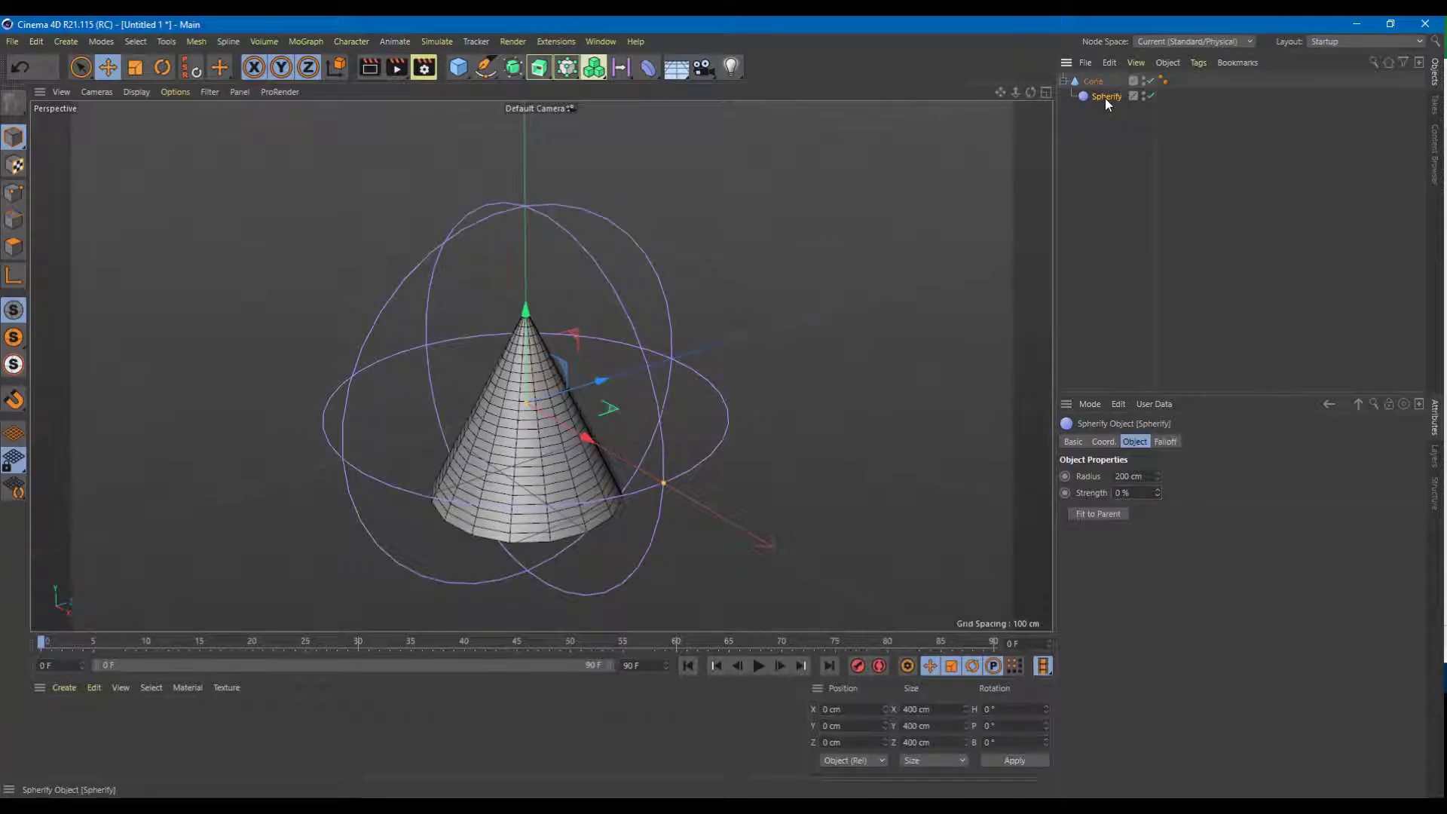
Delete the Spherify deformer and the cone from the scene
key("Delete")
left_click(1082, 80)
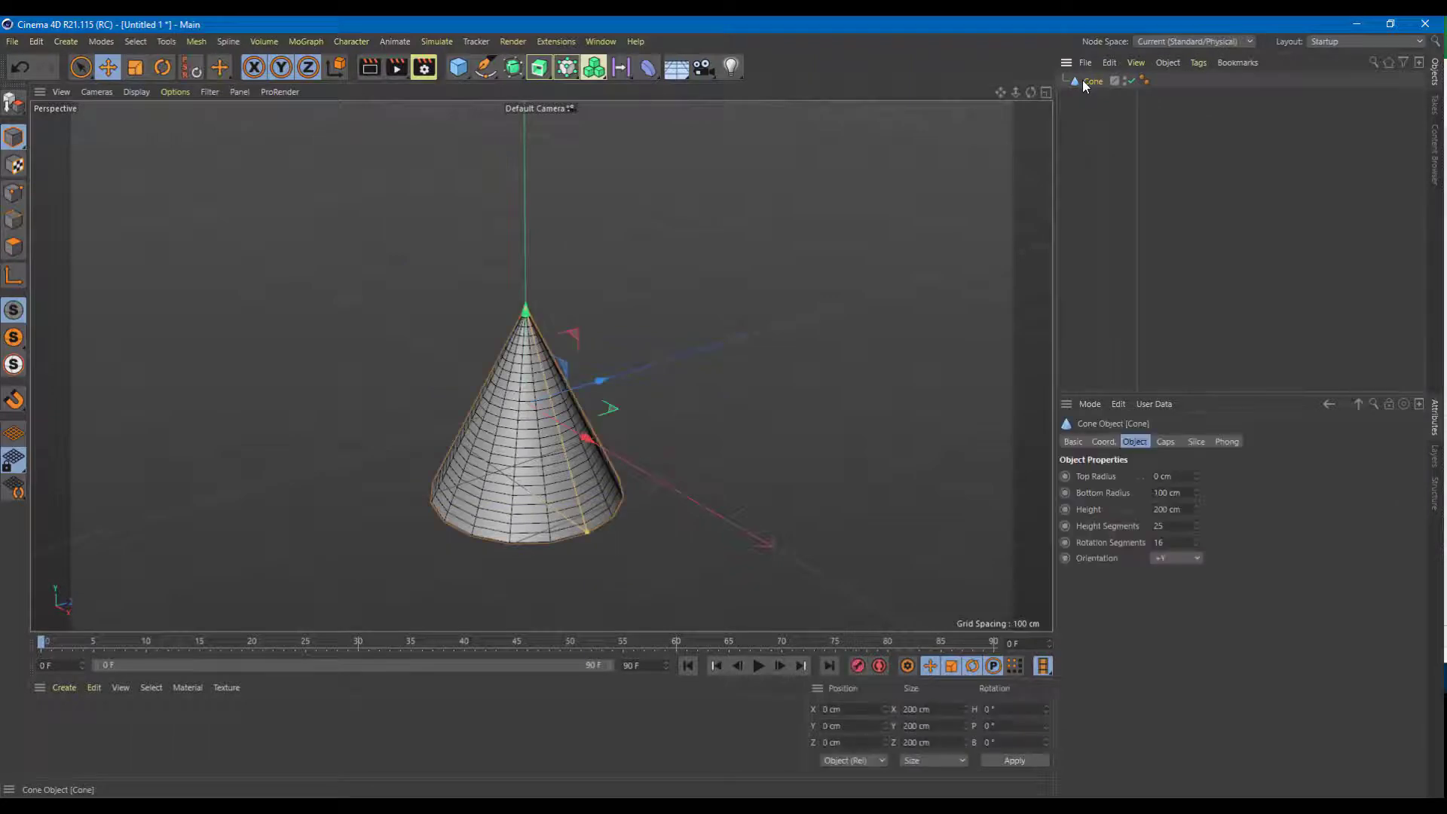
key("Delete")
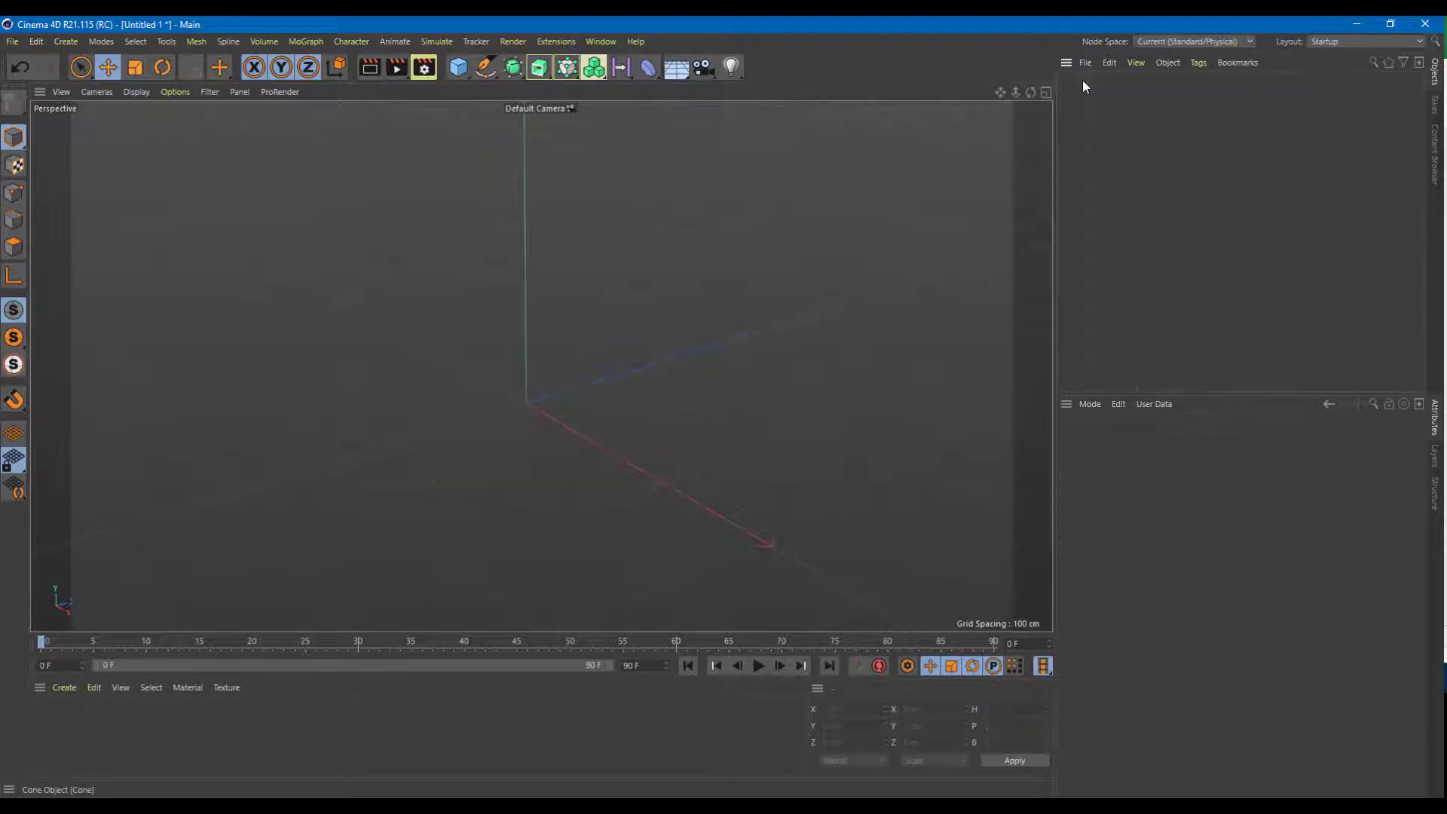
Add a pyramid, set its segments to 4, and raise it to about 101 cm in Y
left_click(460, 70)
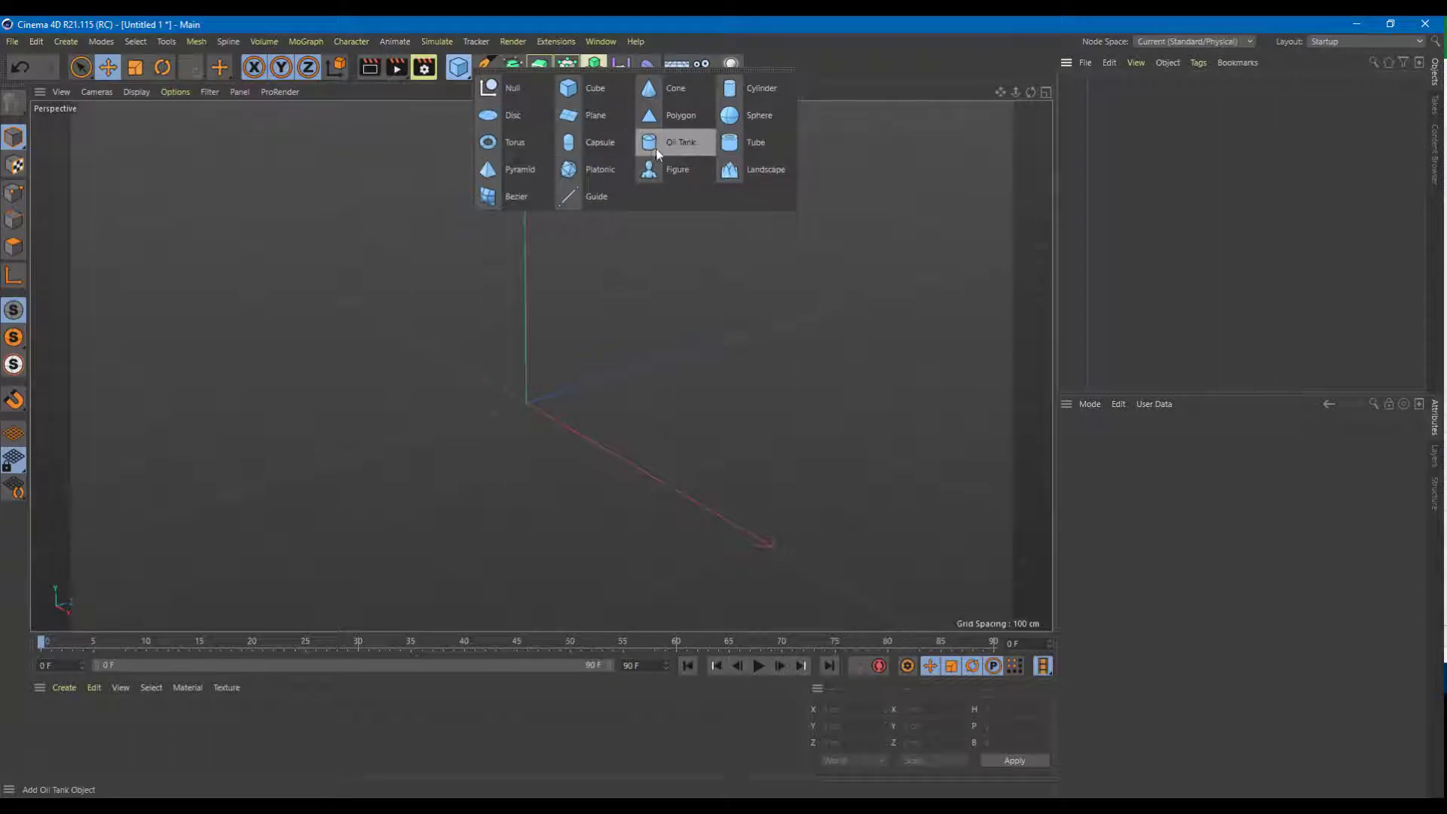
left_click(537, 167)
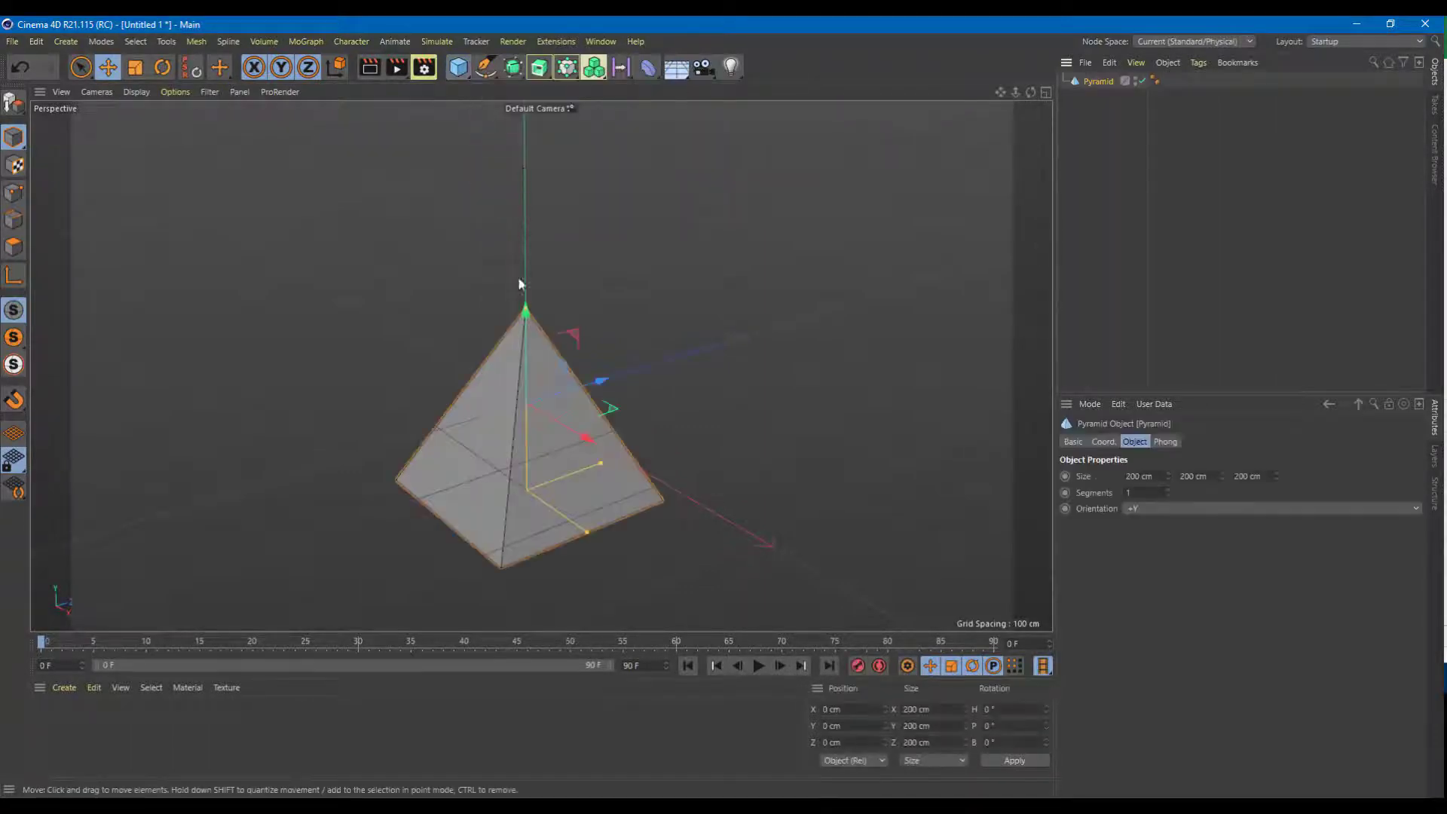
left_click_drag(605, 352, 930, 426, "alt")
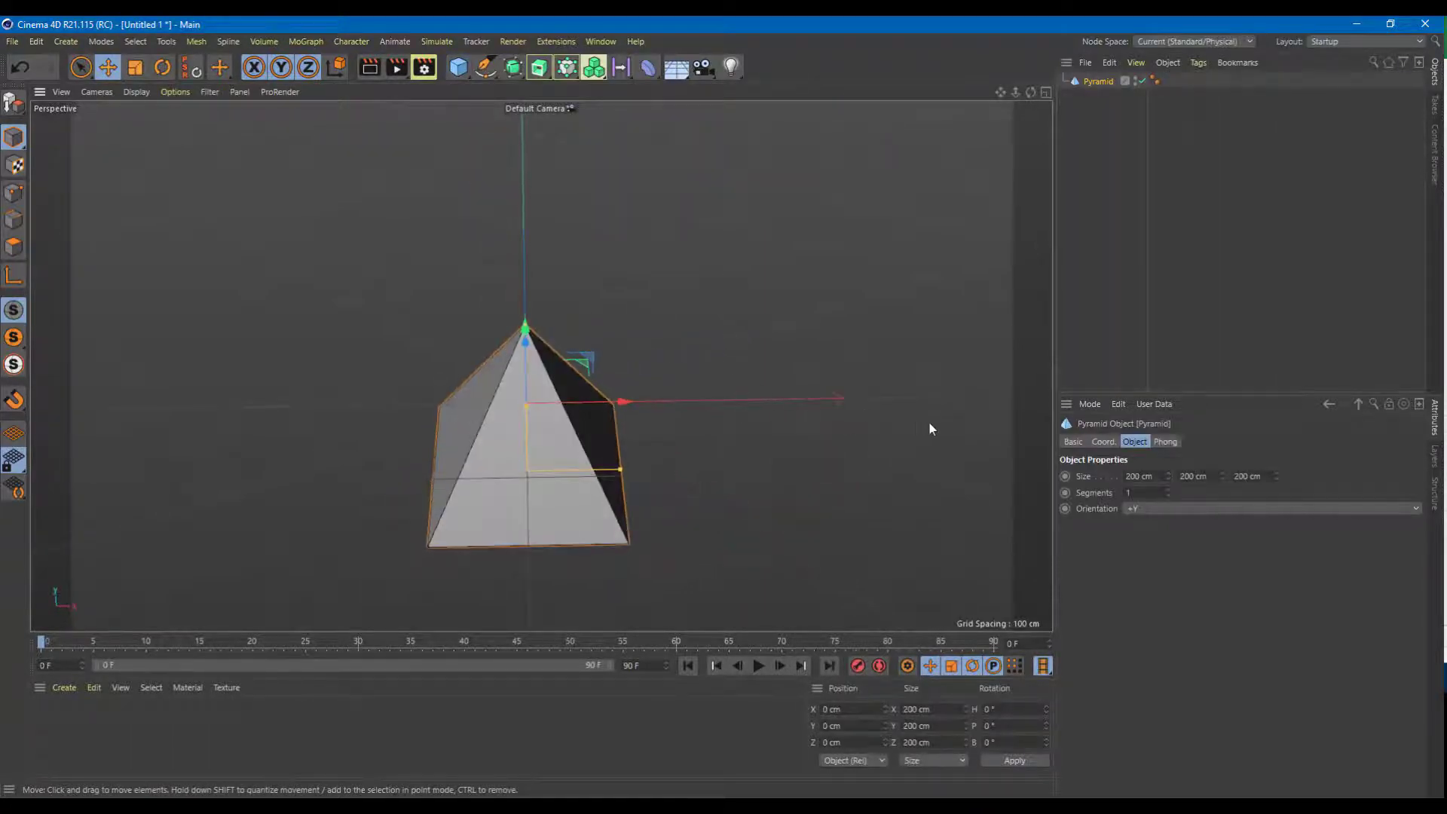
scroll(1161, 490, "up", 3)
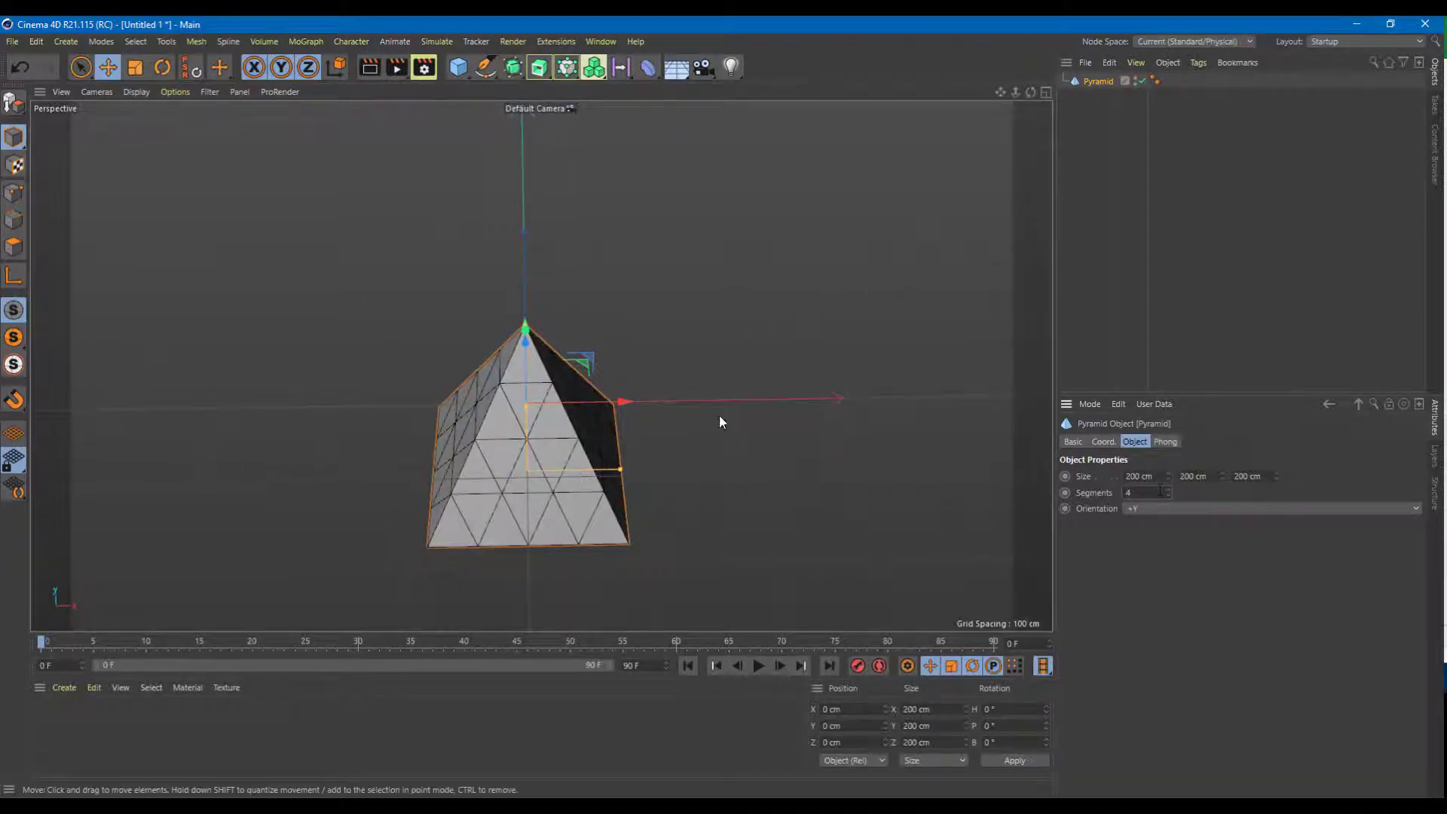
left_click_drag(720, 415, 667, 339, "alt")
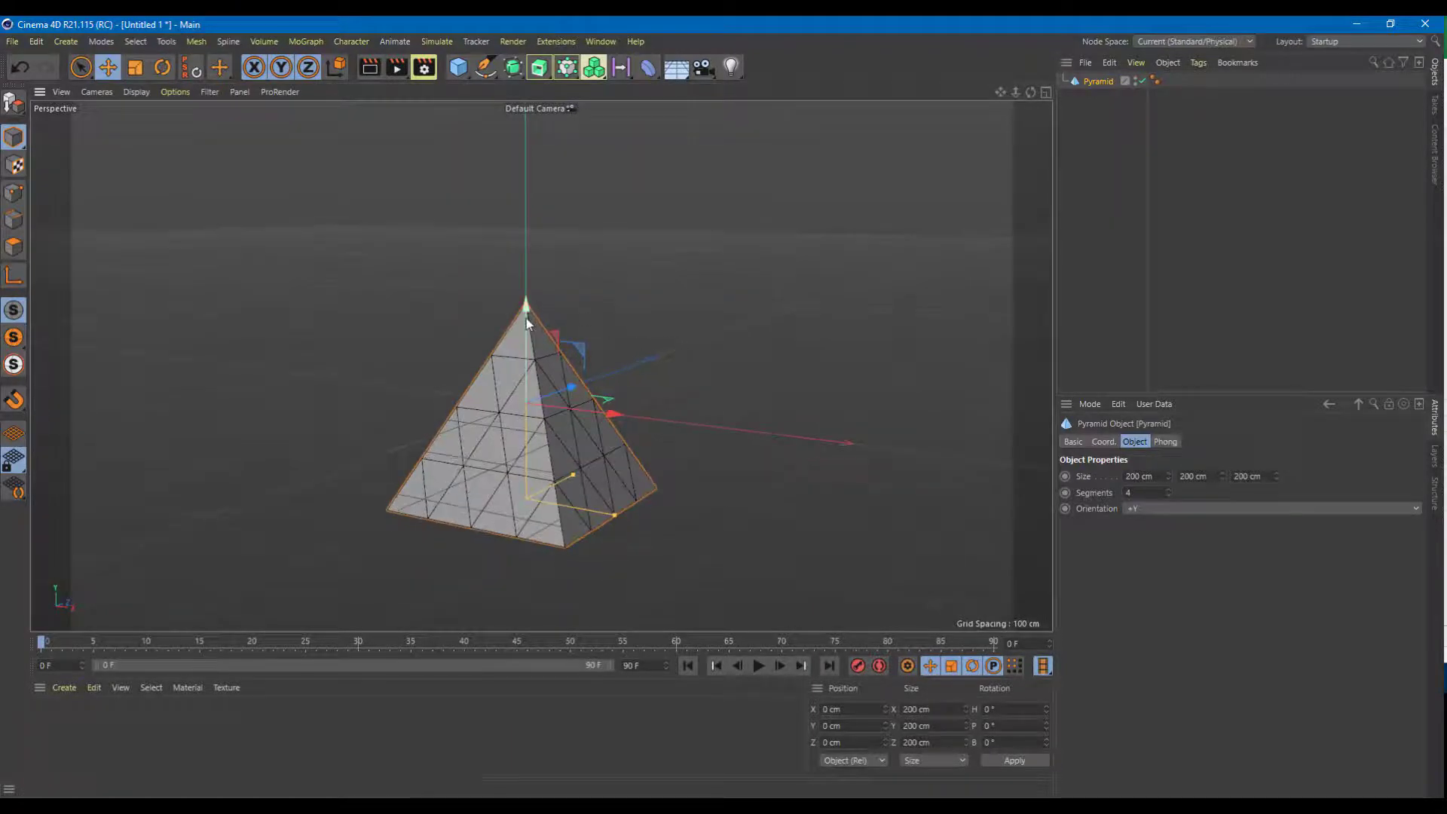
left_click_drag(526, 318, 526, 225)
left_click_drag(786, 308, 826, 241, "alt")
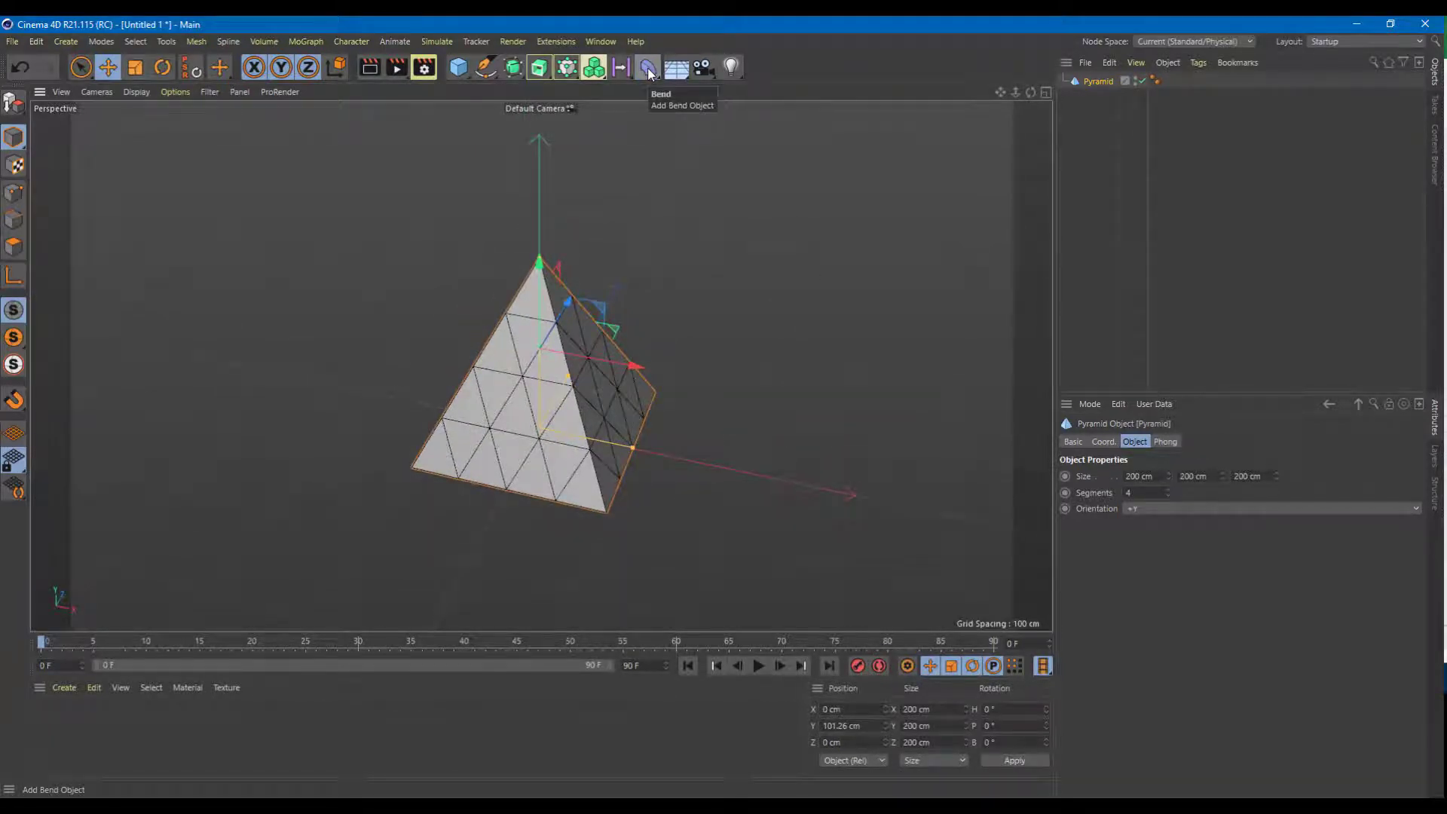
Add a Smoothing deformer as a child of the pyramid
left_click(648, 70)
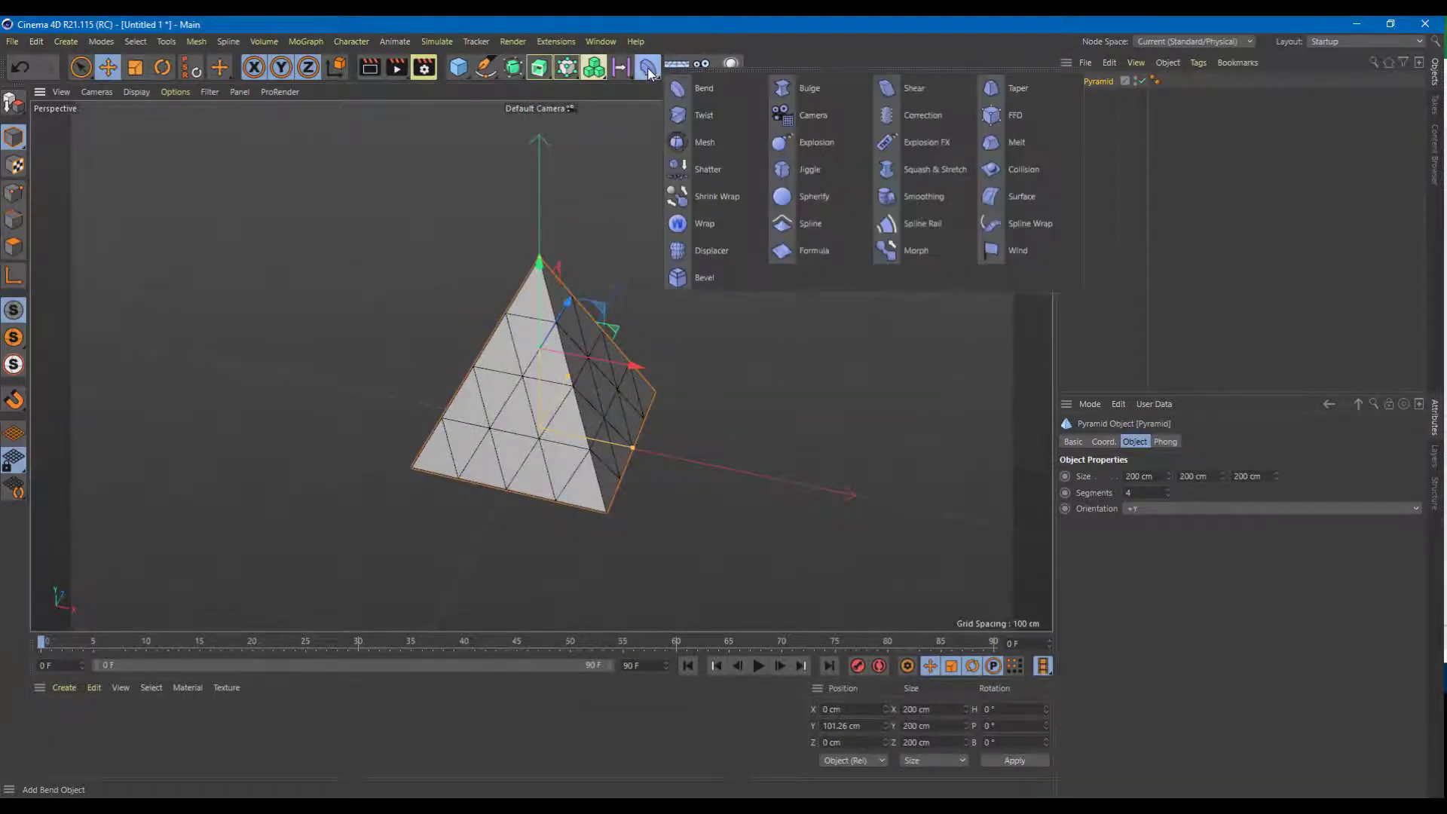
left_click(930, 194)
left_click_drag(1107, 93, 1107, 95)
left_click_drag(665, 334, 798, 233, "alt")
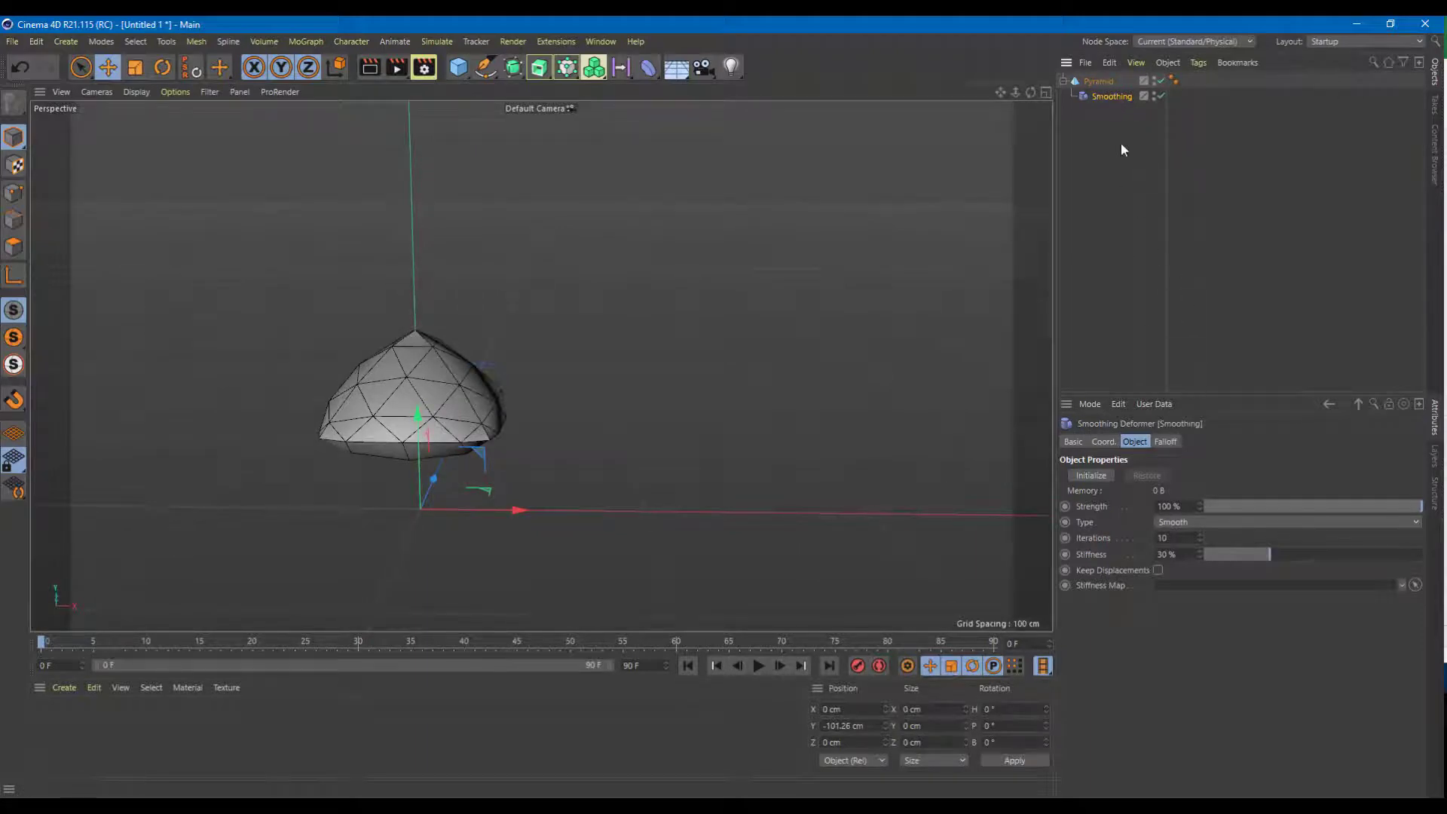
Lower the Smoothing deformer's strength to 0 %, and raise it to 14 %
left_click(1105, 82)
left_click(1106, 97)
left_click_drag(1260, 503, 1045, 496)
left_click_drag(822, 410, 817, 410, "alt")
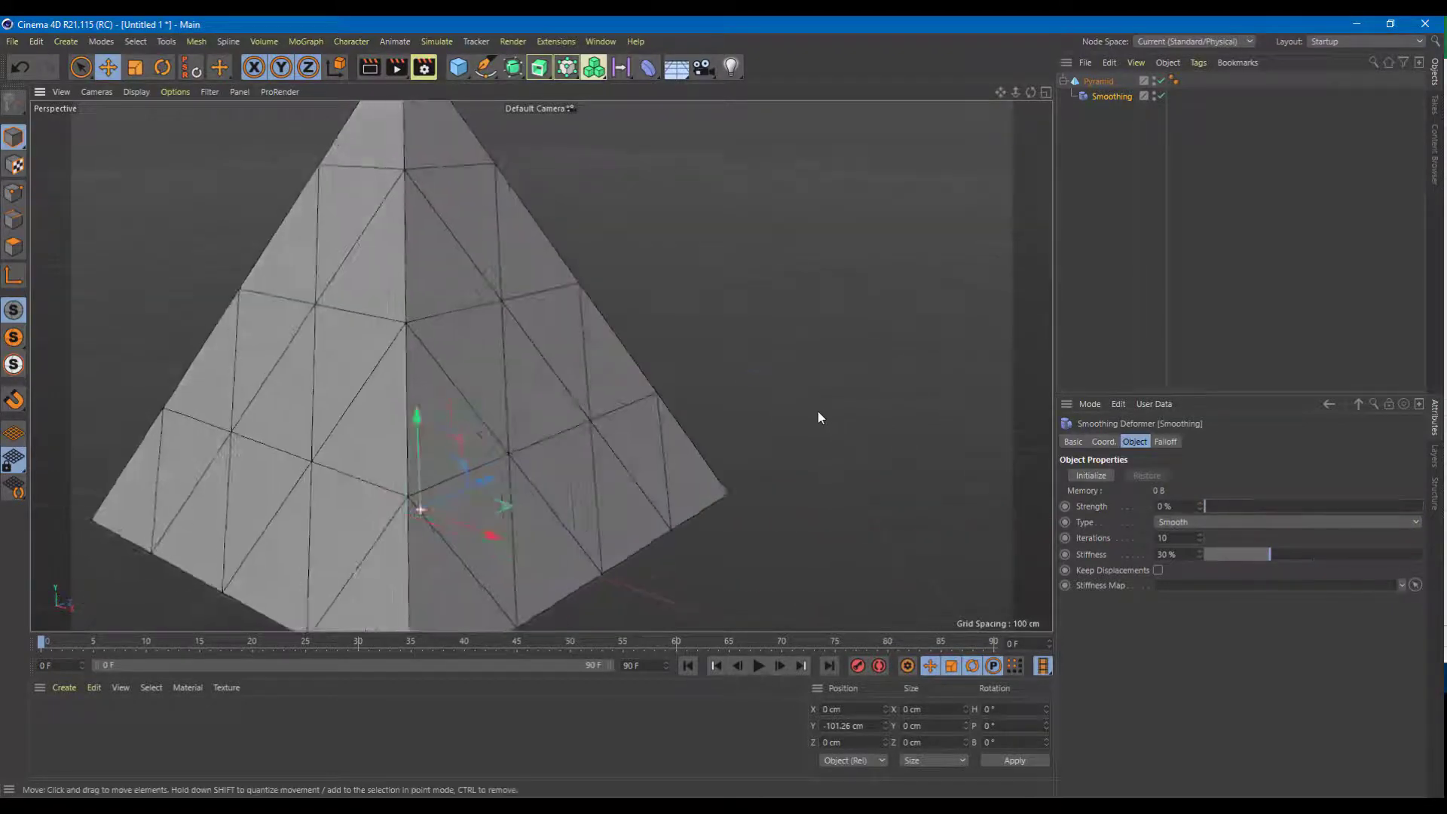
scroll(821, 410, "down", 3)
mouse_move(1211, 506)
left_mouse_down()
mouse_move(1328, 503)
mouse_move(1194, 512)
mouse_move(1232, 509)
left_mouse_up()
Try the Relax and Stretch types on the Smoothing deformer and return it to Smooth
left_click(1218, 521)
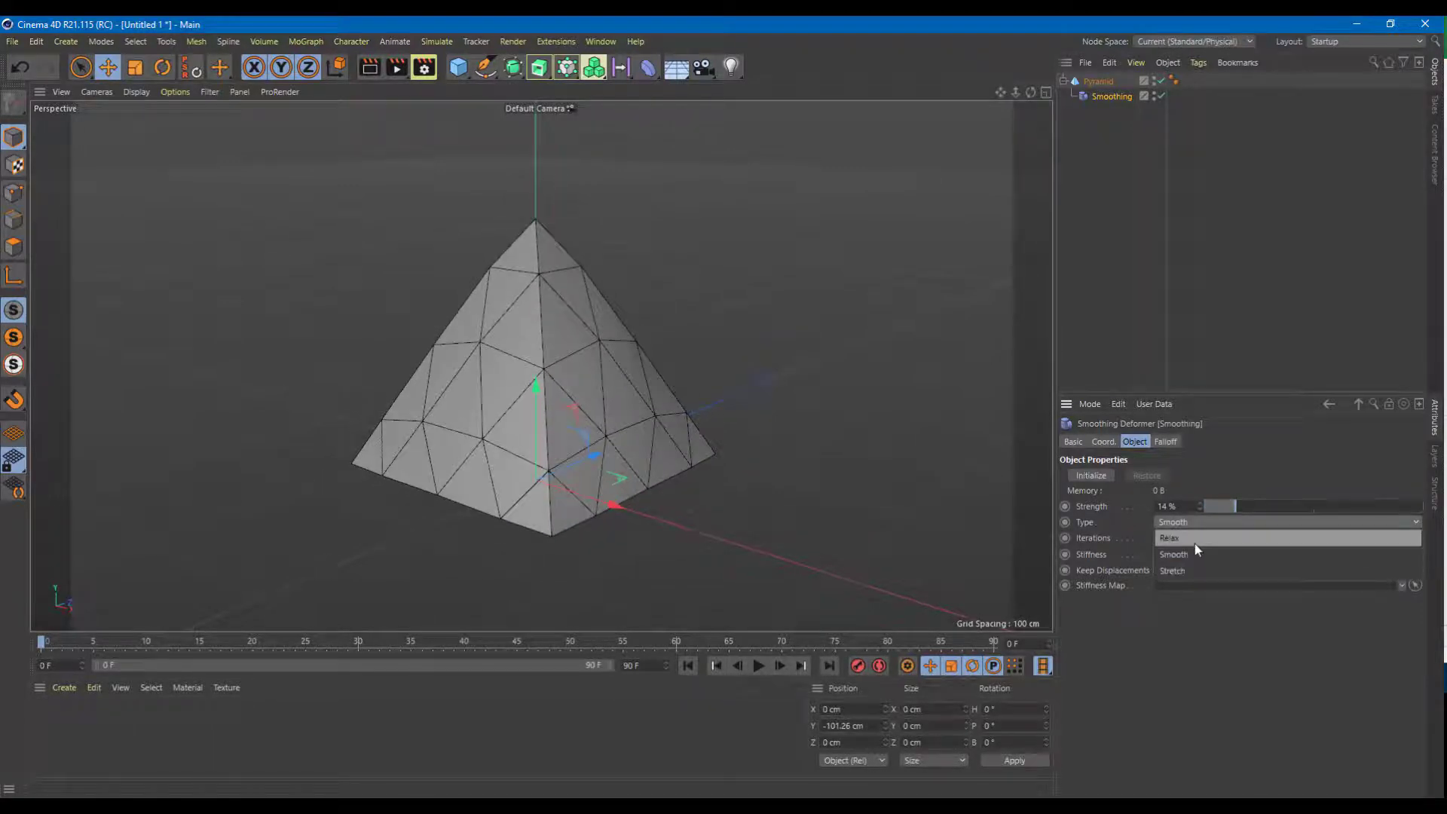
left_click(1196, 542)
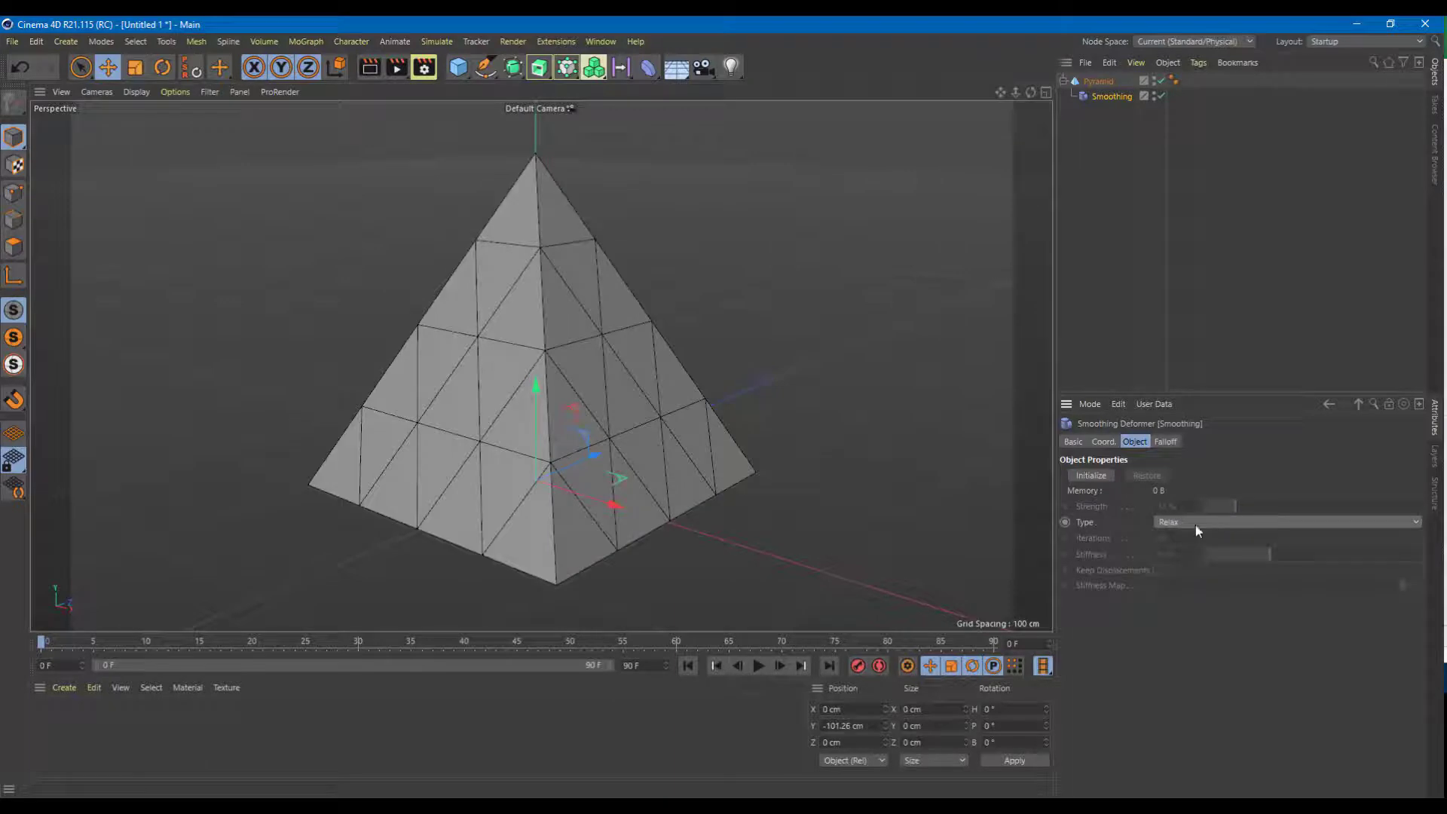
left_click(1191, 522)
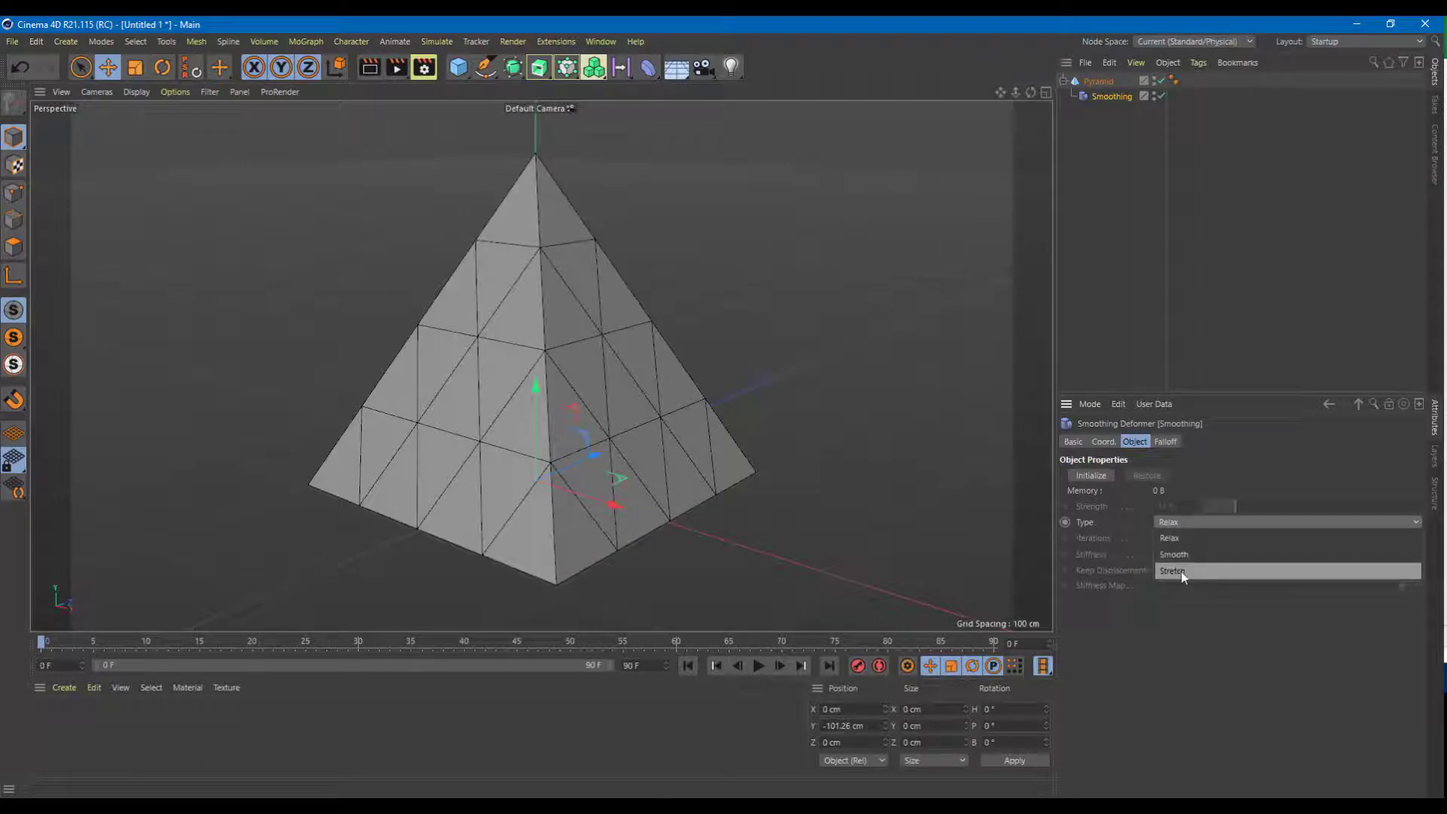
left_click(1182, 572)
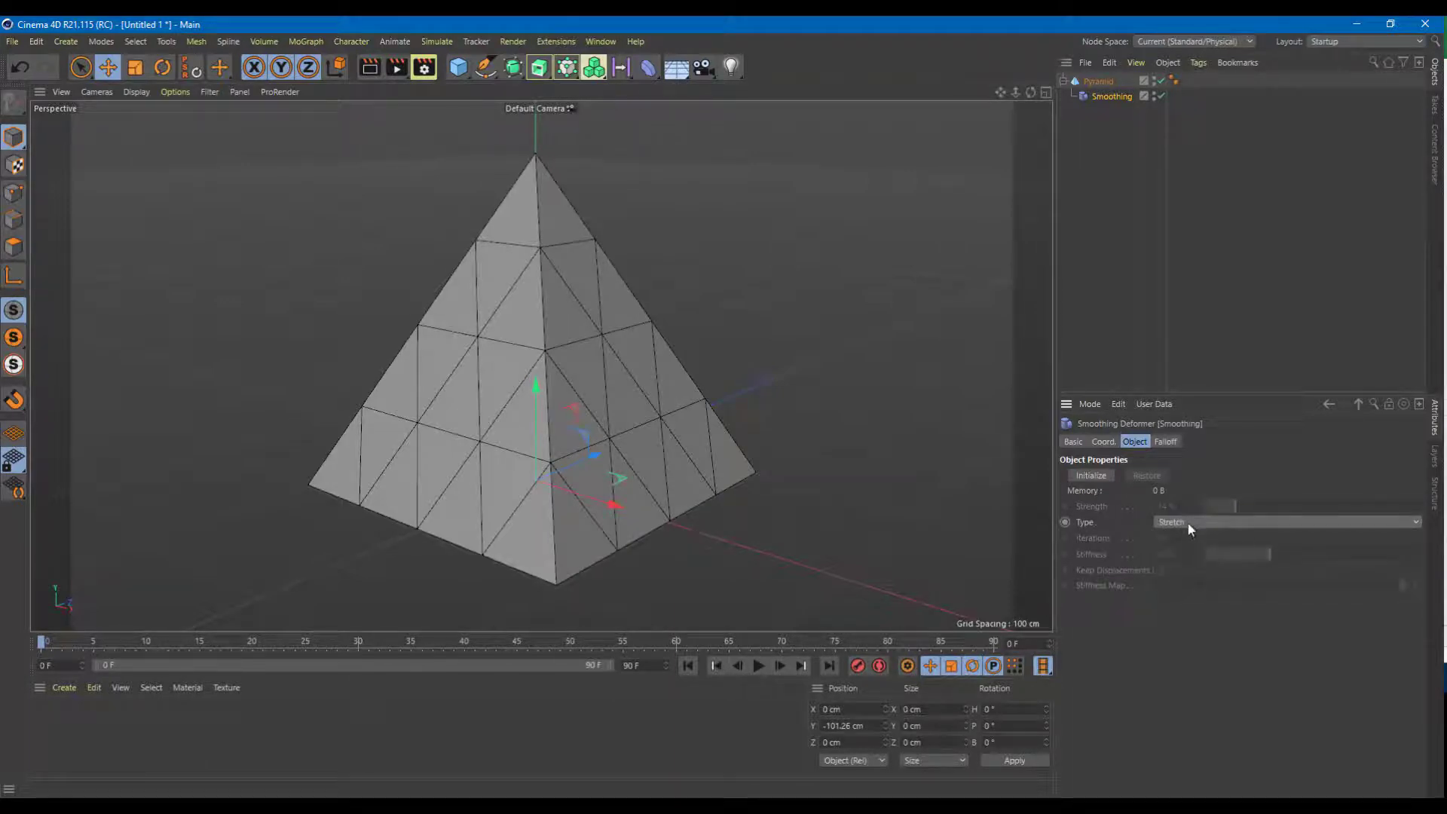
left_click(1184, 525)
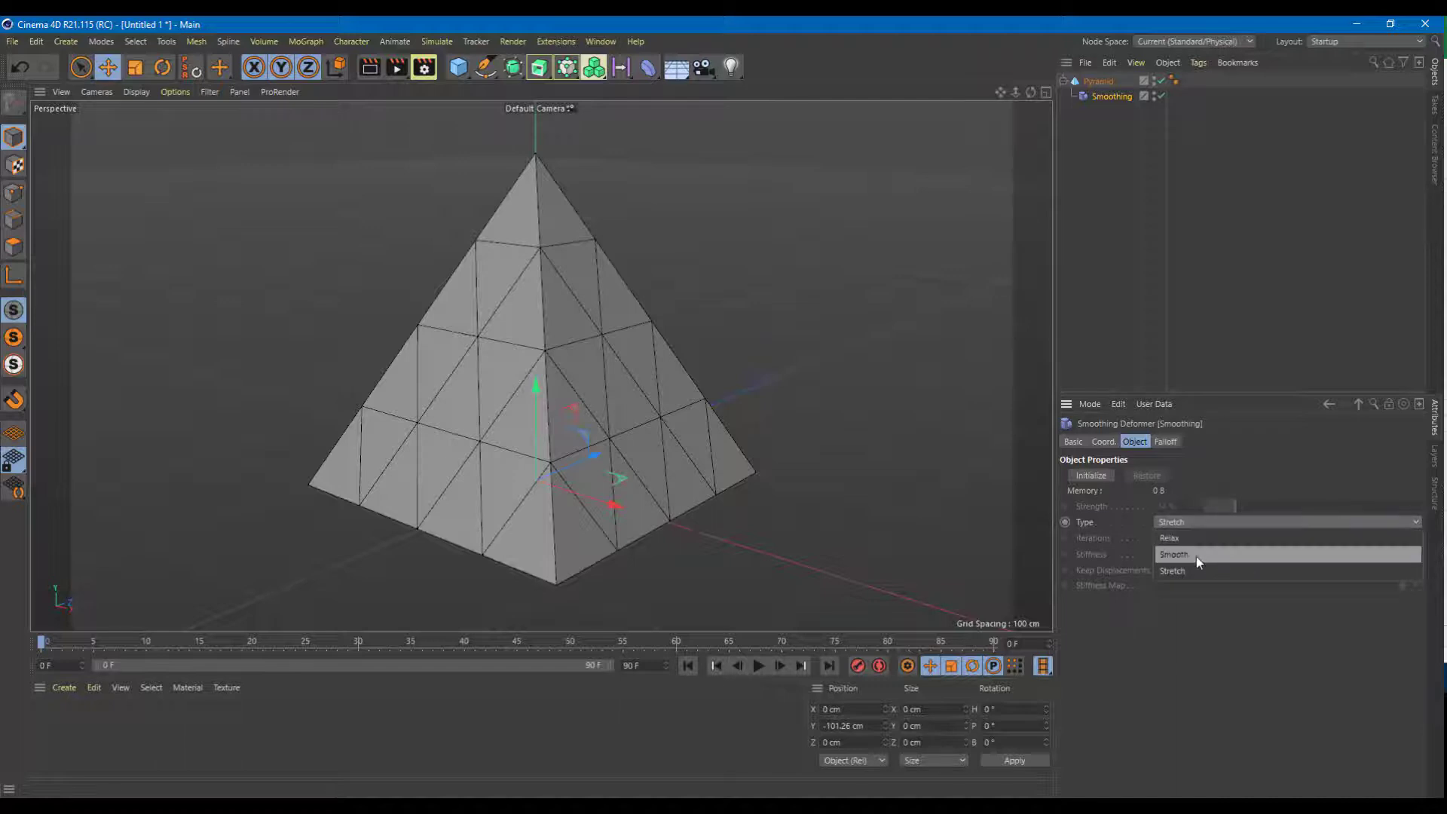
left_click(1196, 556)
Set the Smoothing deformer's strength to 21 %, stiffness to 51 % and iterations to 1
left_click_drag(1224, 504, 1260, 500)
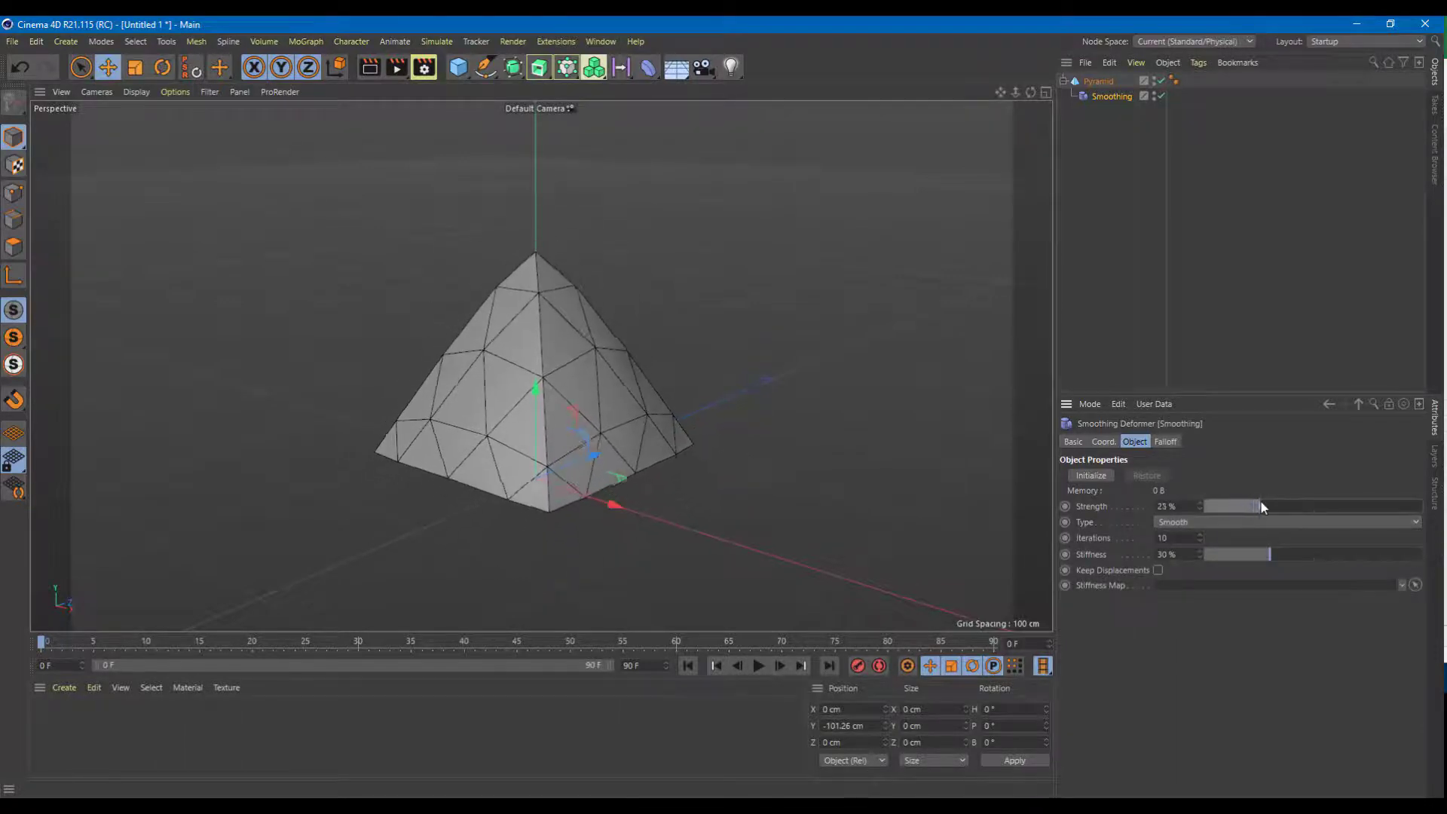
left_click_drag(1263, 556, 1304, 563)
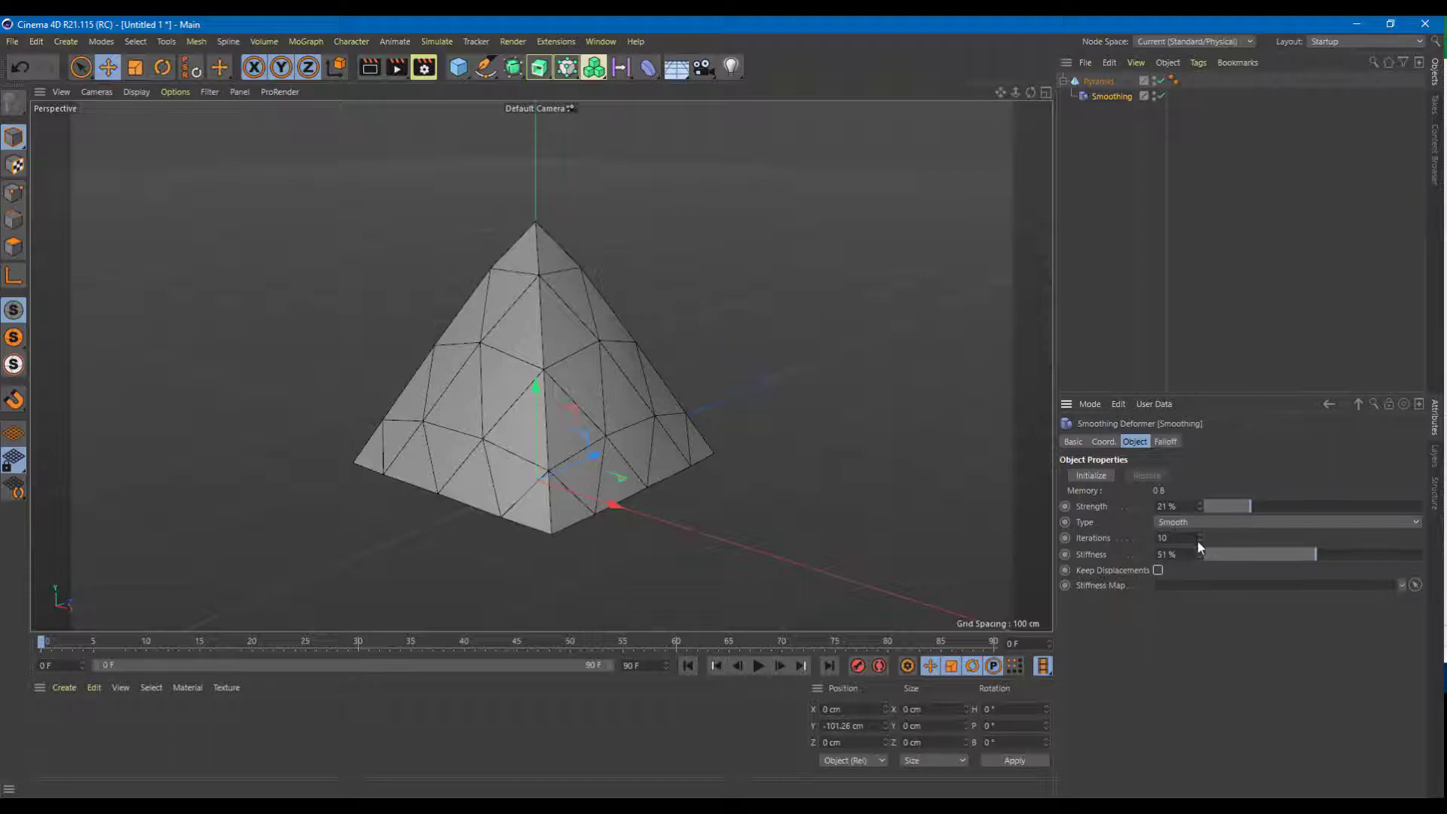
mouse_move(1201, 540)
left_mouse_down()
mouse_move(1202, 520)
mouse_move(1201, 555)
left_mouse_up()
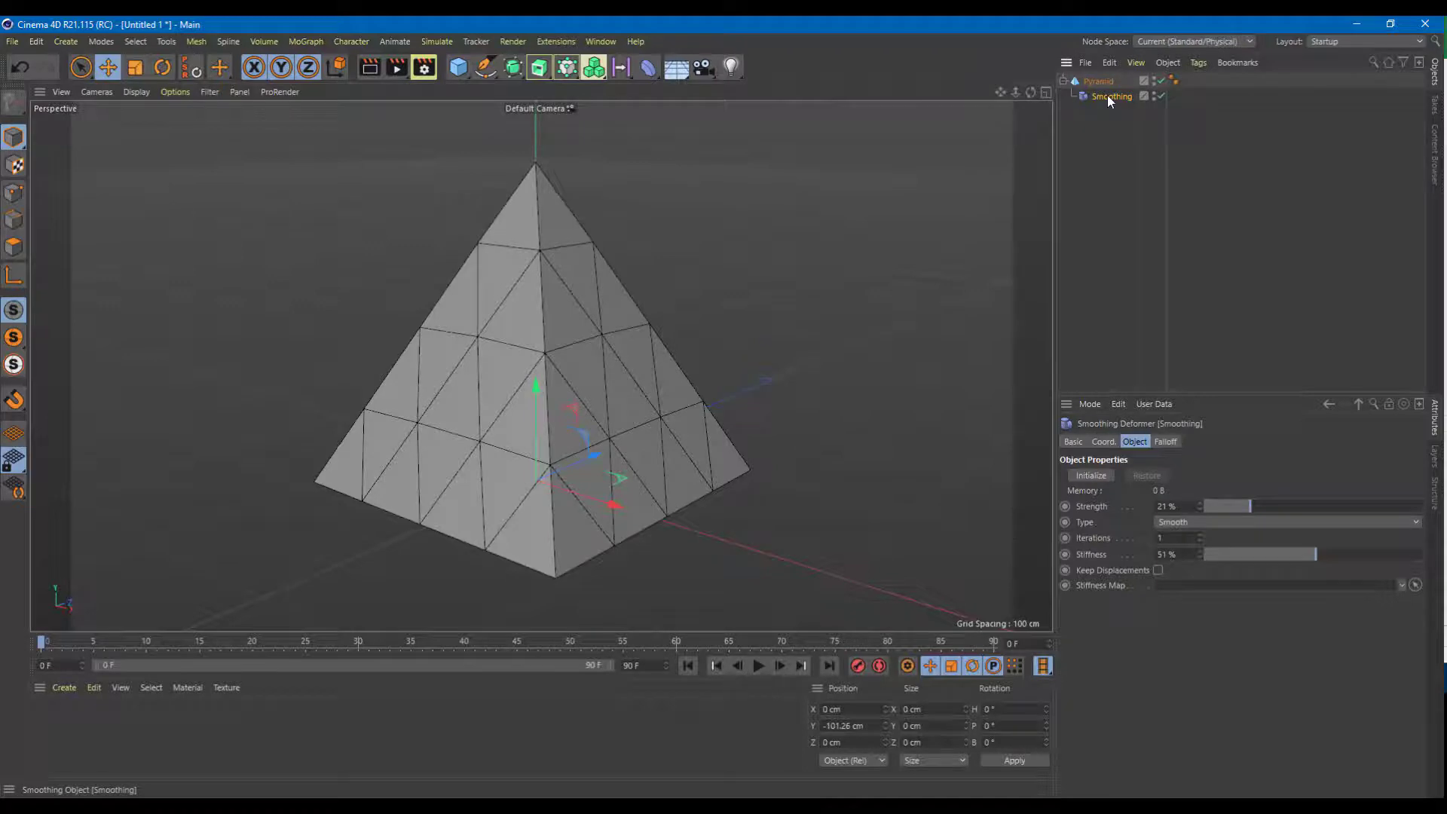
Replace the Smoothing deformer with a Bevel deformer as a child of the pyramid
key("Delete")
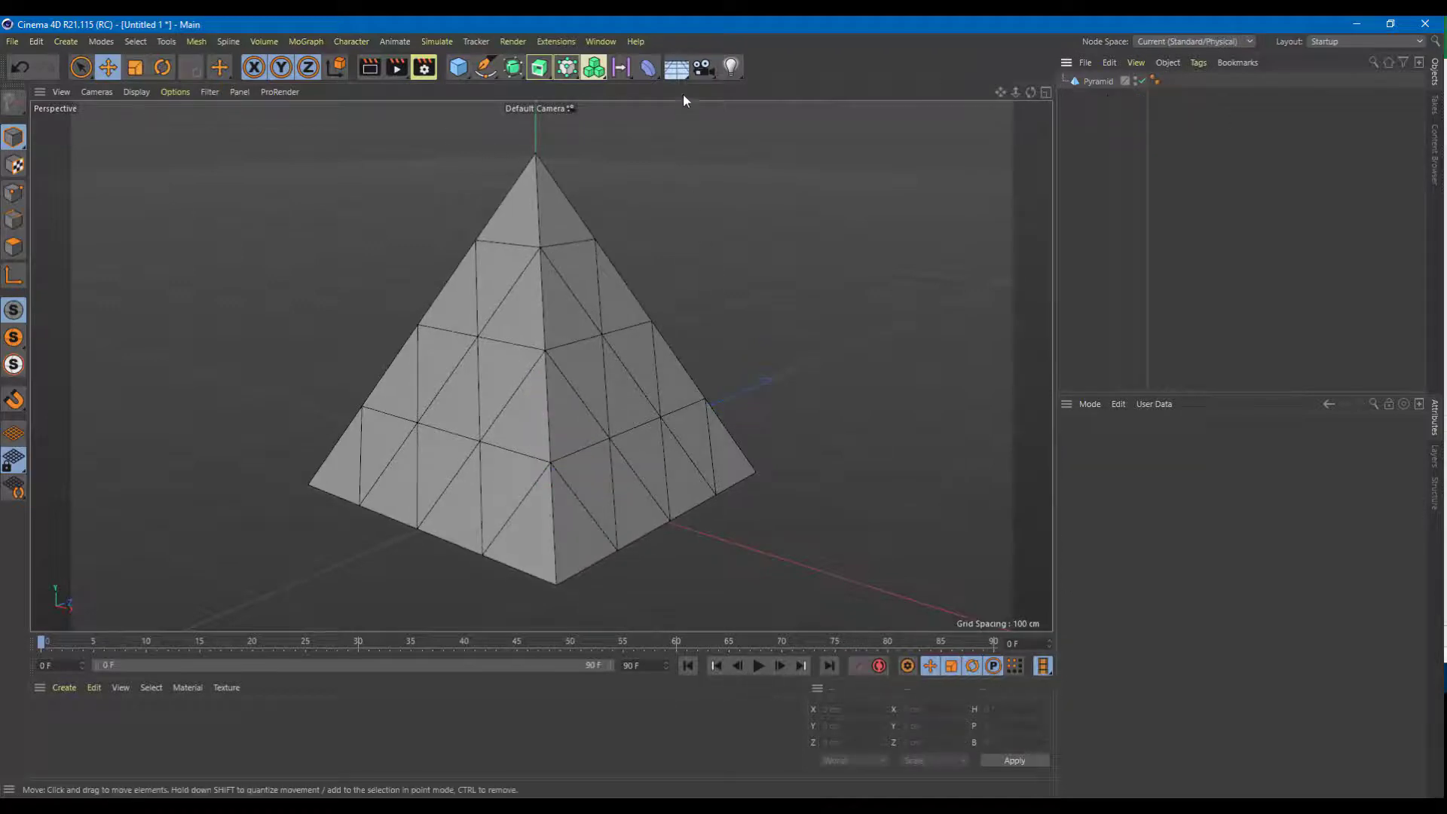
left_click(650, 67)
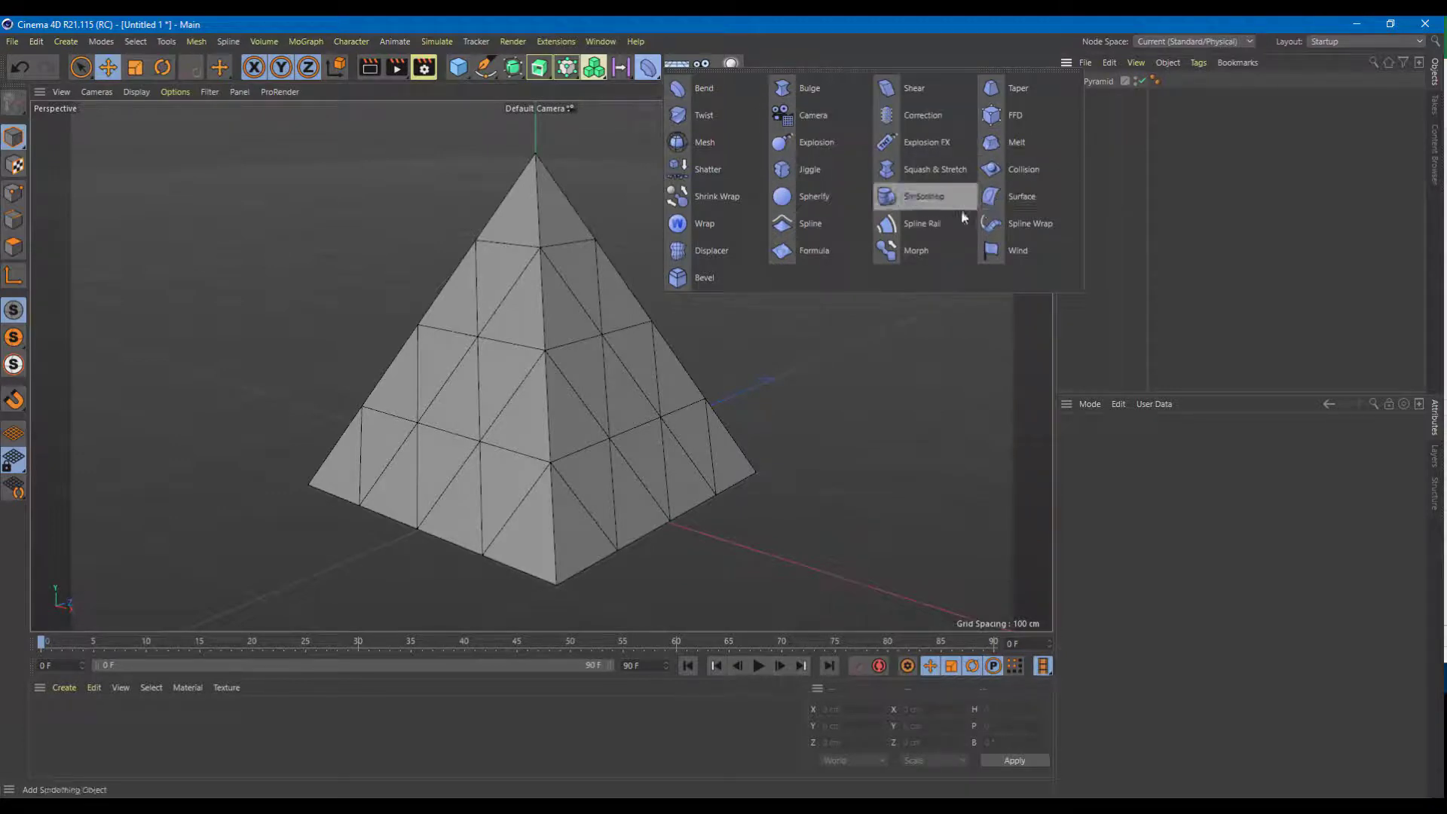
left_click(694, 275)
left_click_drag(1093, 79, 1093, 98)
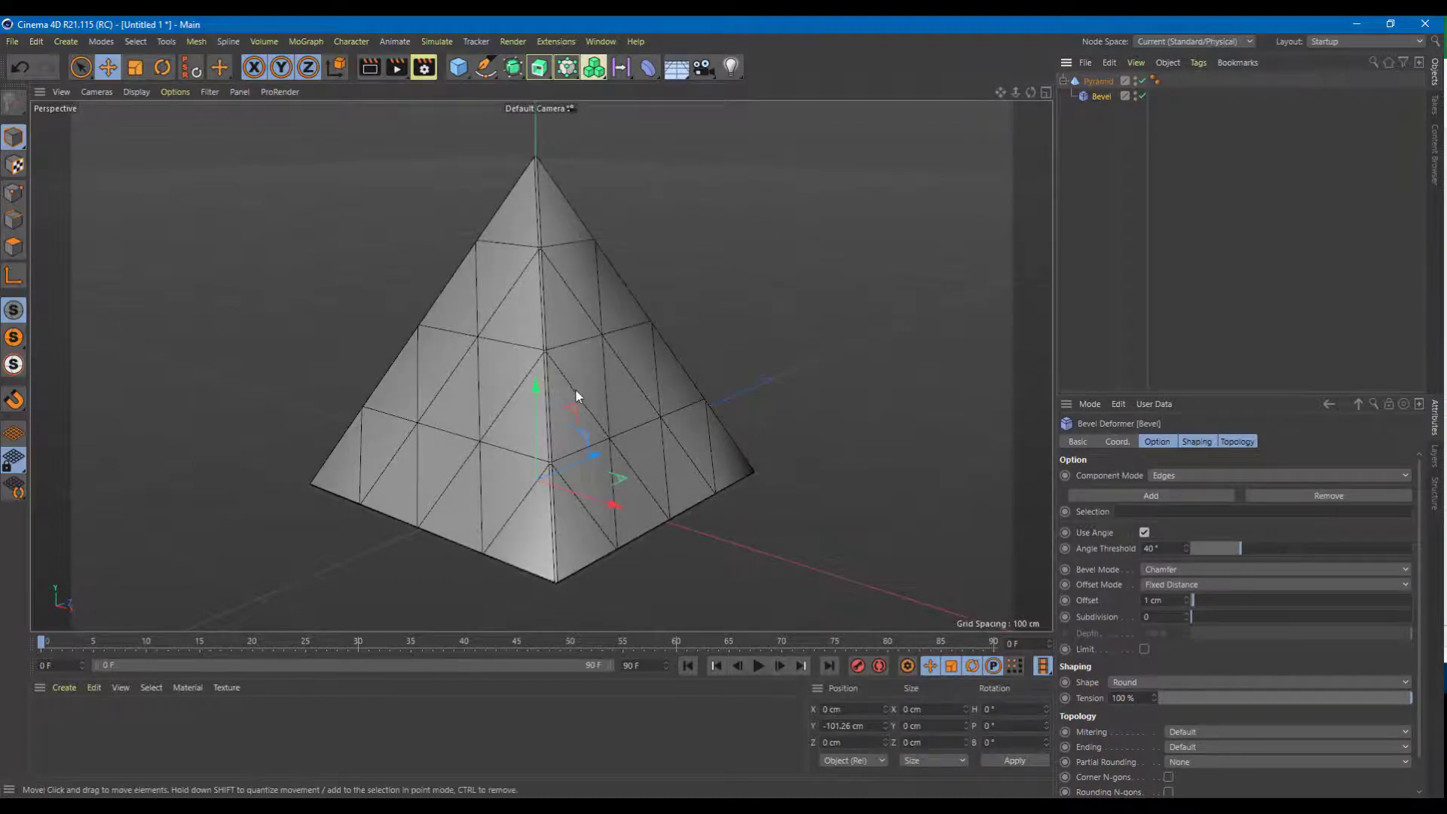
Examine the pyramid's edges up close with the Bevel deformer switched off and on
scroll(633, 458, "up", 5)
scroll(634, 458, "up", 6)
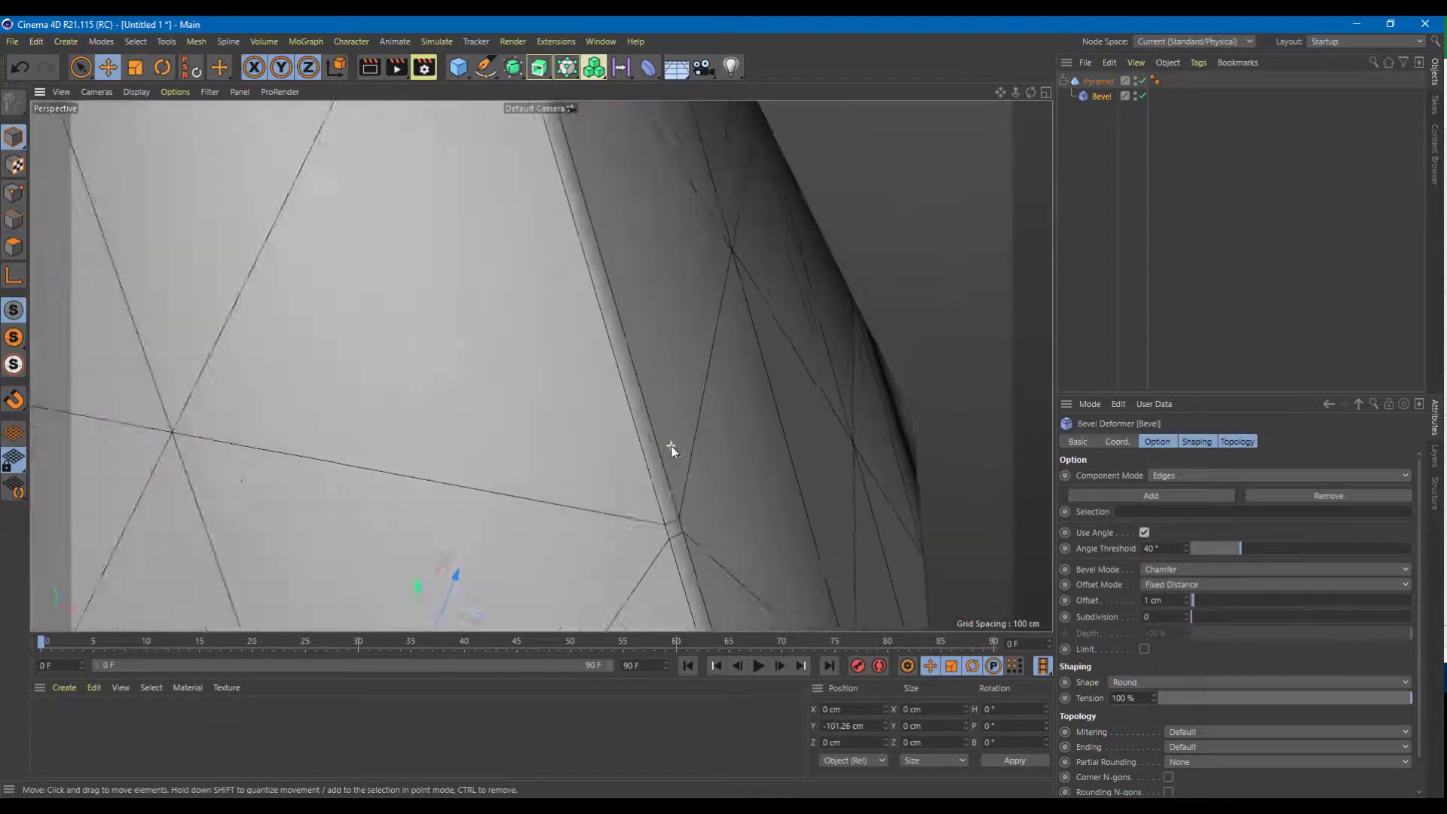
scroll(762, 454, "down", 5)
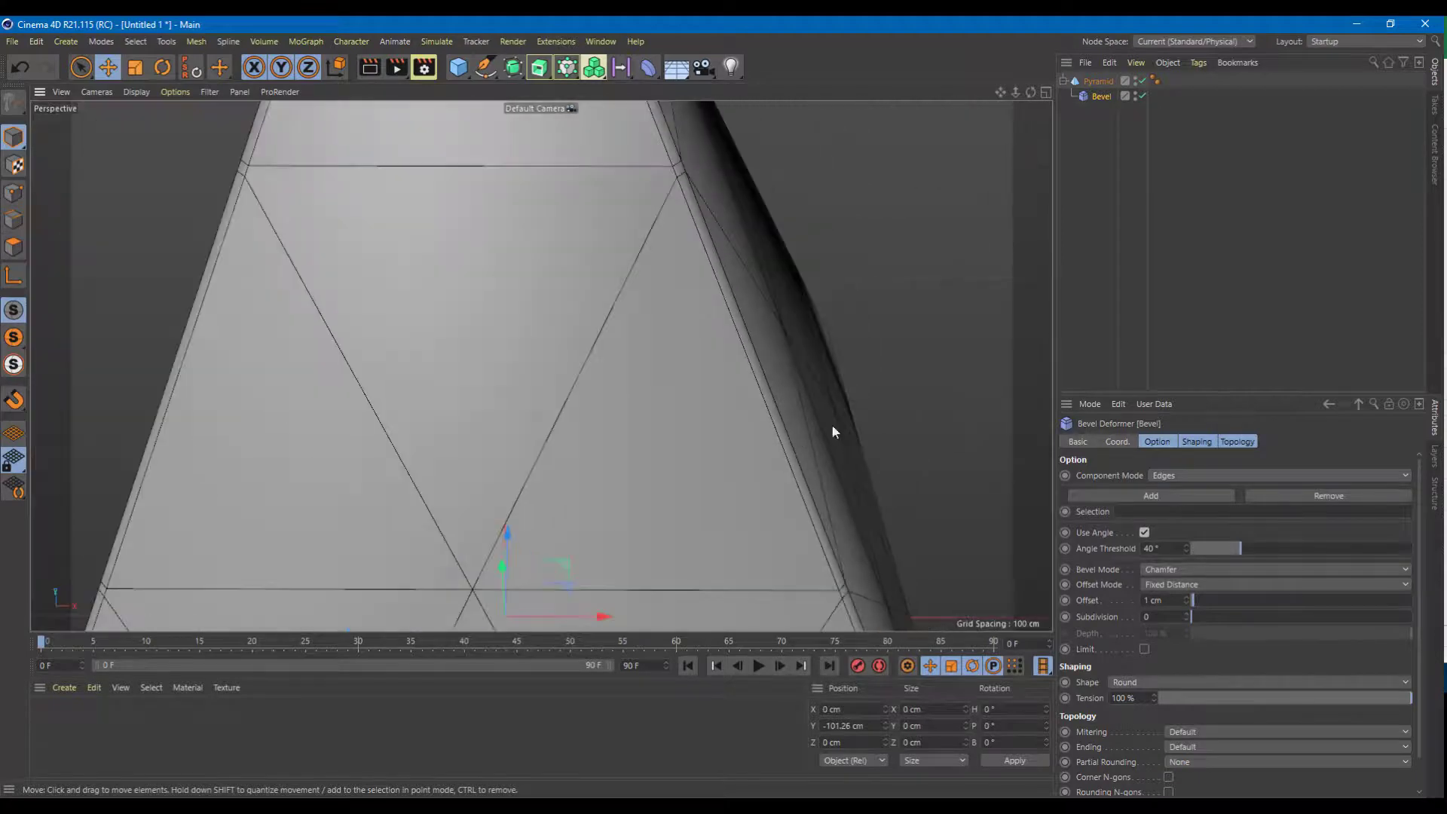
left_click(1141, 95)
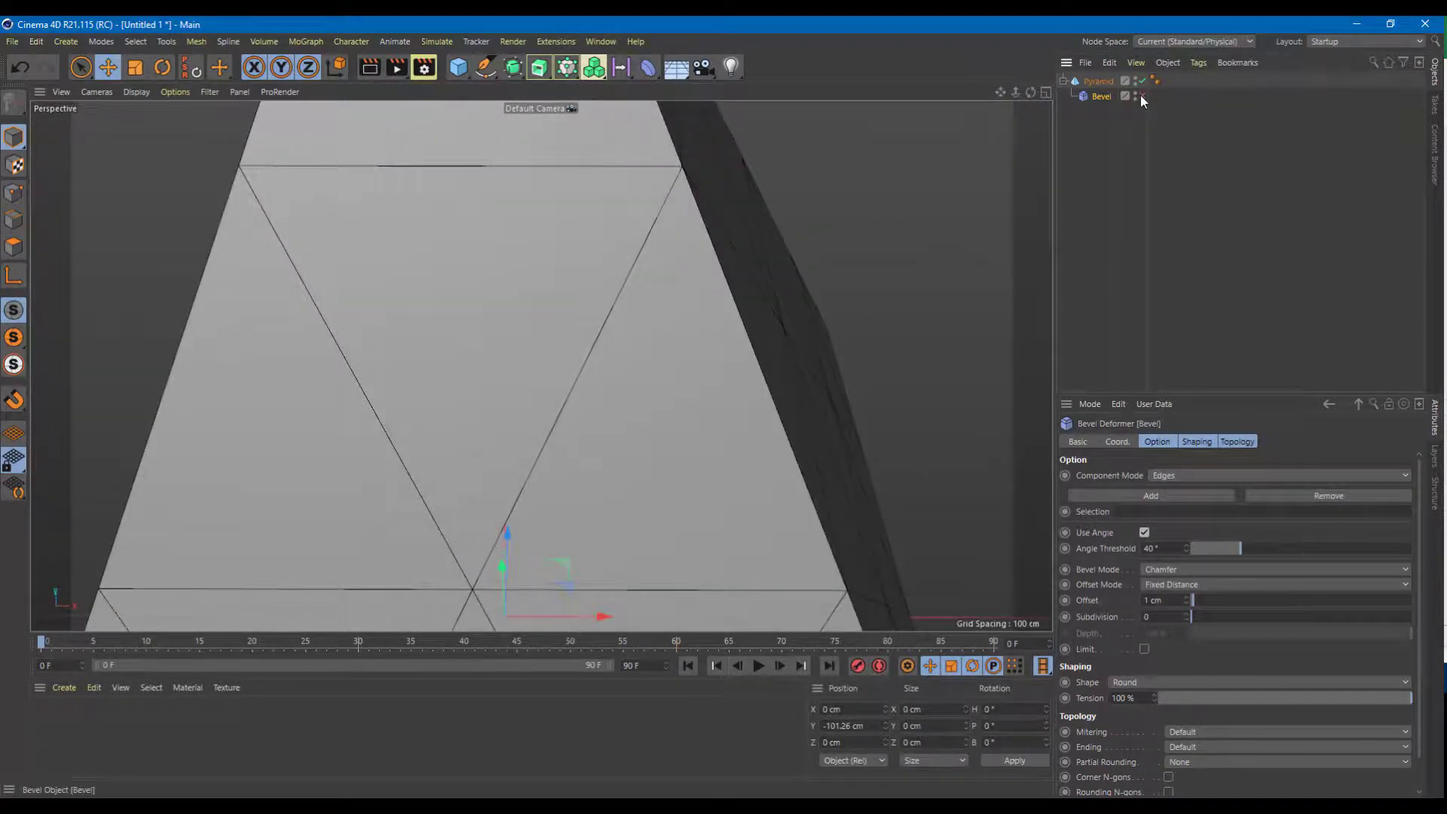
left_click(1142, 95)
scroll(914, 268, "down", 5)
left_click_drag(914, 268, 881, 273, "alt")
middle_click_drag(882, 273, 875, 369, "alt")
scroll(823, 366, "up", 4)
left_click_drag(875, 375, 897, 376, "alt")
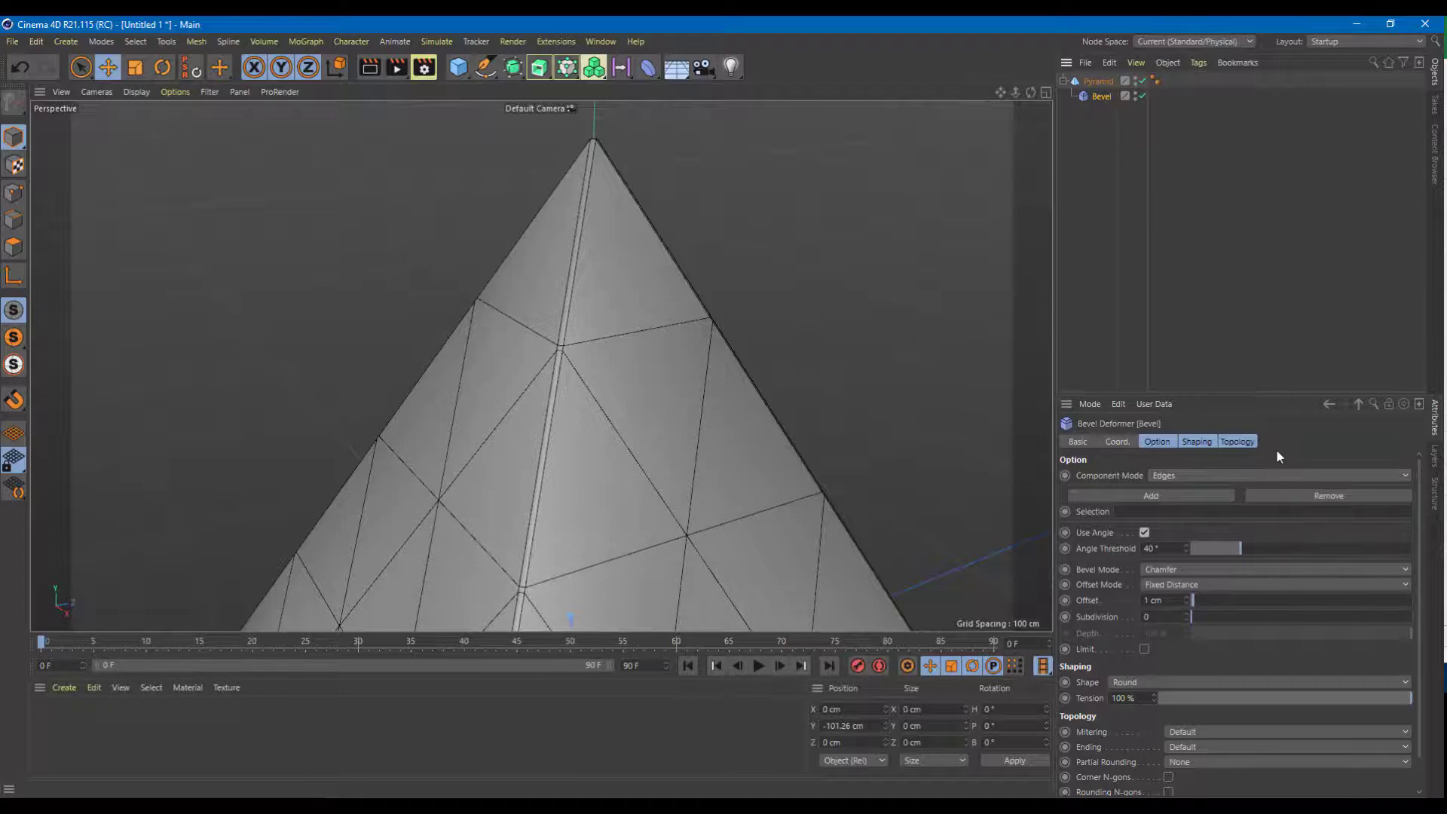
Set the Bevel deformer's angle threshold to 0° so that every edge of the pyramid is bevelled
left_click(1152, 441)
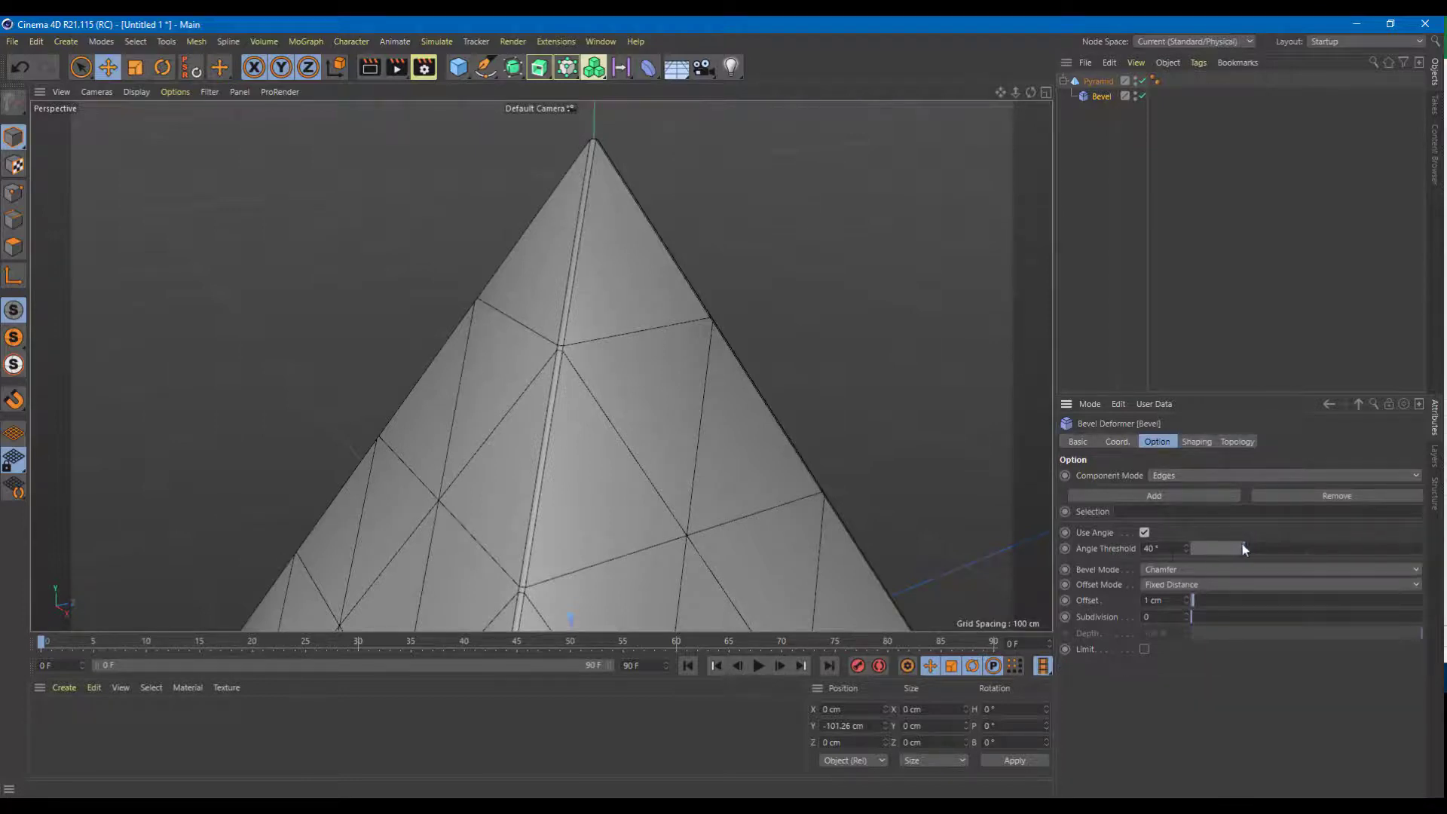
left_click_drag(1243, 544, 1176, 549)
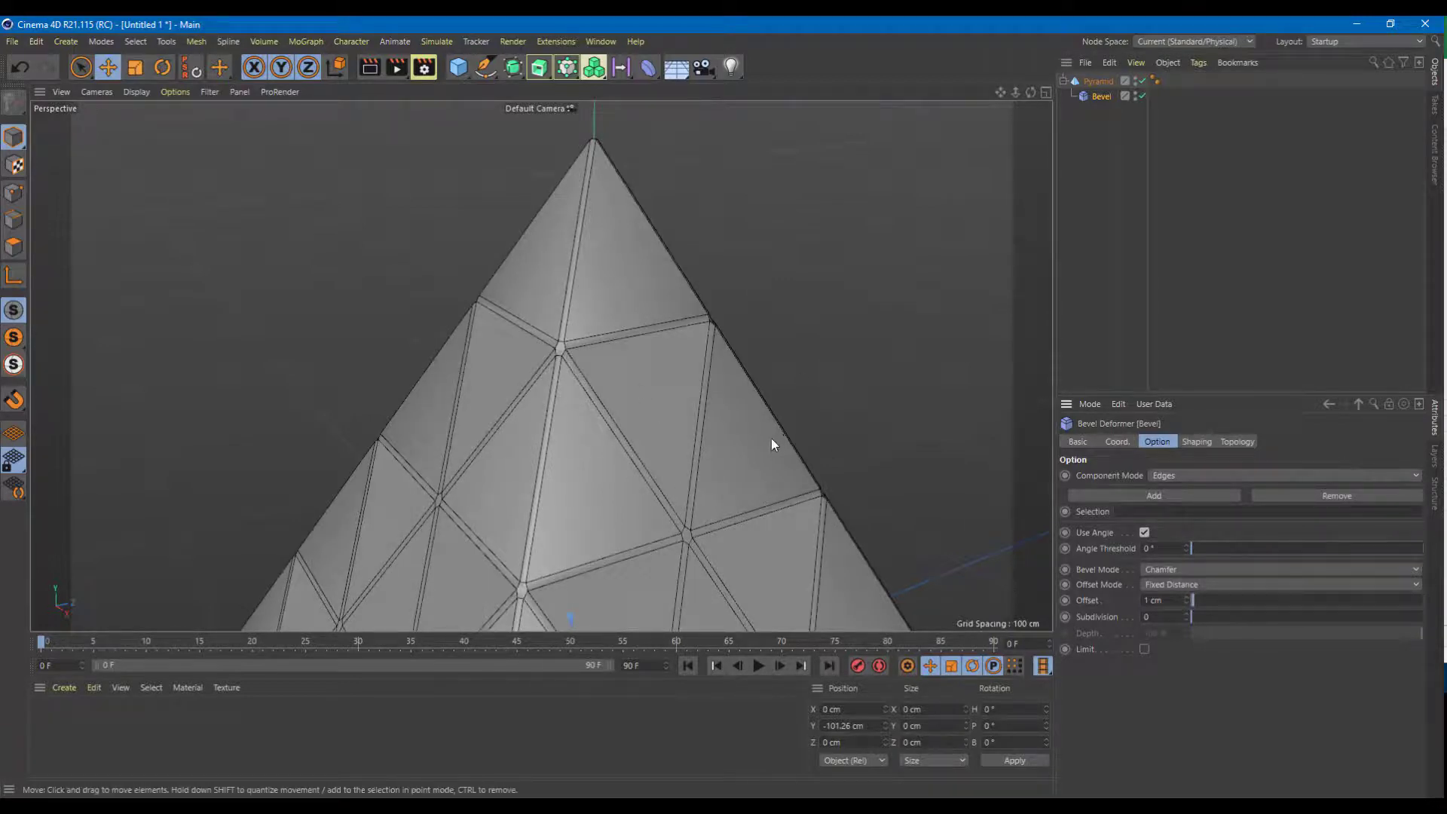
left_click_drag(734, 390, 671, 332, "alt")
scroll(632, 320, "down", 6)
Set the Bevel deformer's angle threshold to 63° and its offset to 4 cm
mouse_move(1205, 548)
left_mouse_down()
mouse_move(1403, 550)
mouse_move(1272, 549)
left_mouse_up()
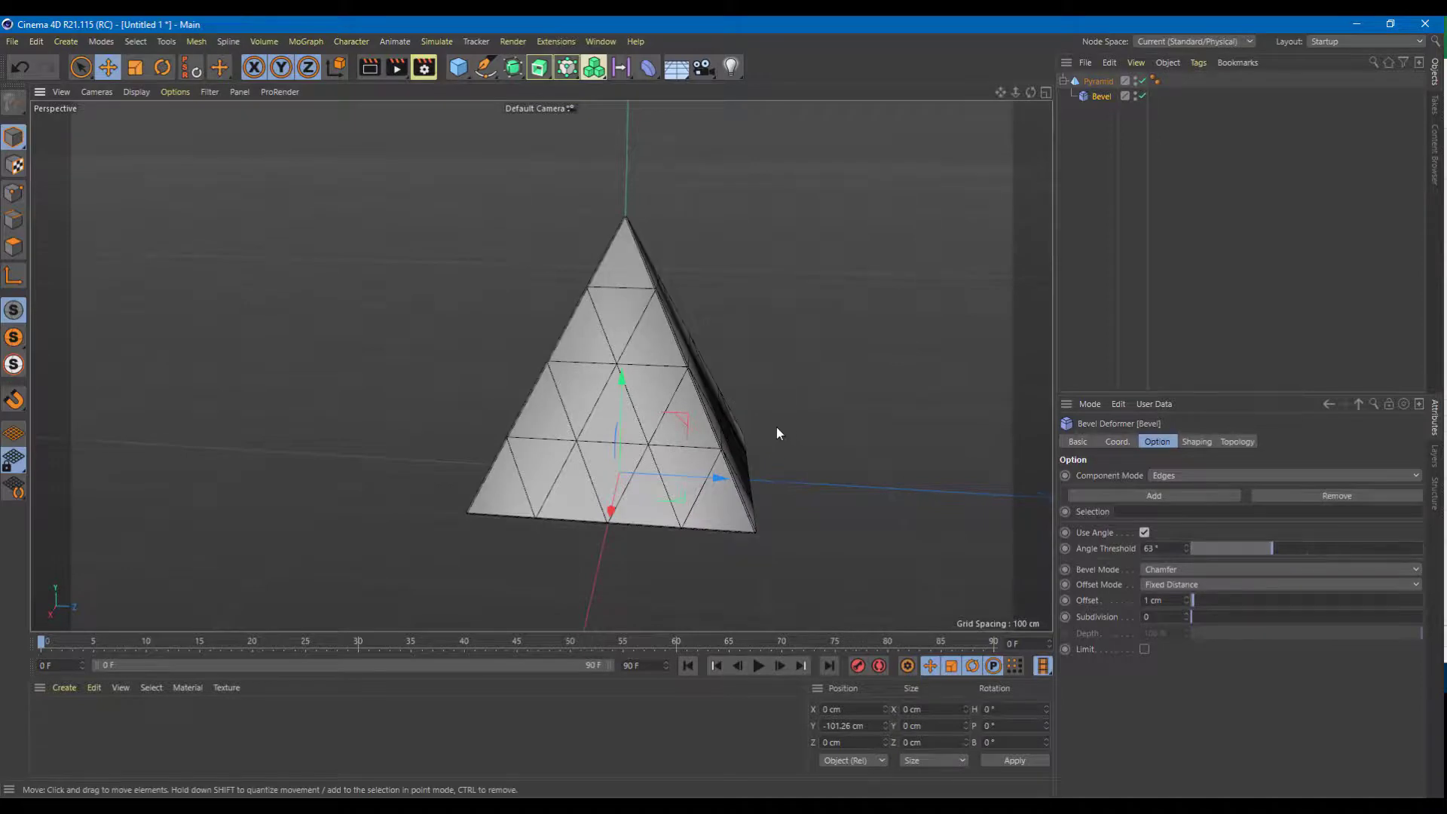
left_click_drag(776, 427, 845, 422, "alt")
mouse_move(1218, 598)
left_mouse_down()
mouse_move(1236, 599)
mouse_move(1172, 599)
mouse_move(1310, 603)
mouse_move(1183, 604)
mouse_move(1220, 605)
mouse_move(1195, 603)
left_mouse_up()
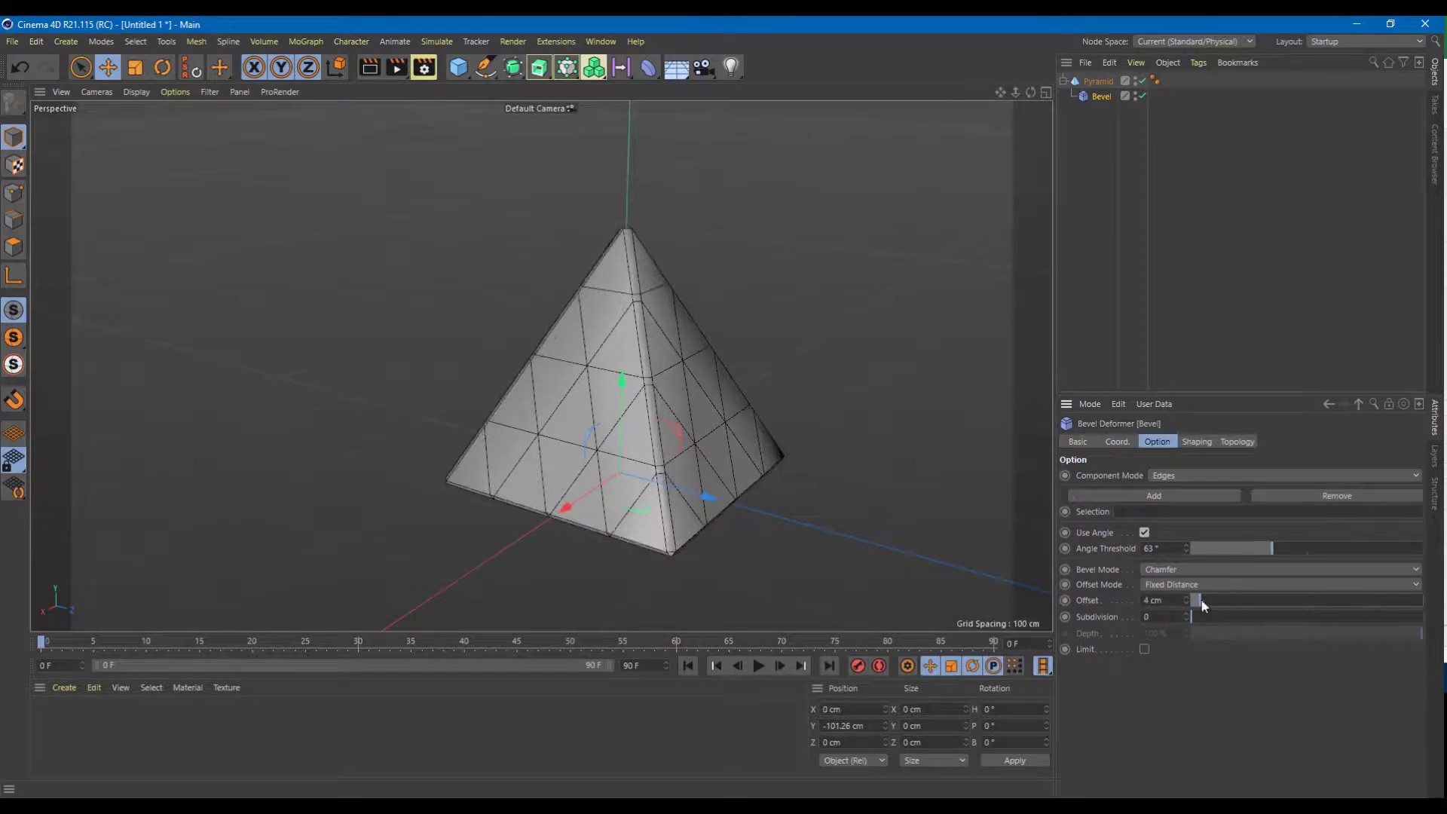
scroll(745, 389, "up", 6)
Set the Bevel deformer's angle threshold to 0° and its offset to 6 cm
left_click_drag(1291, 552, 1160, 550)
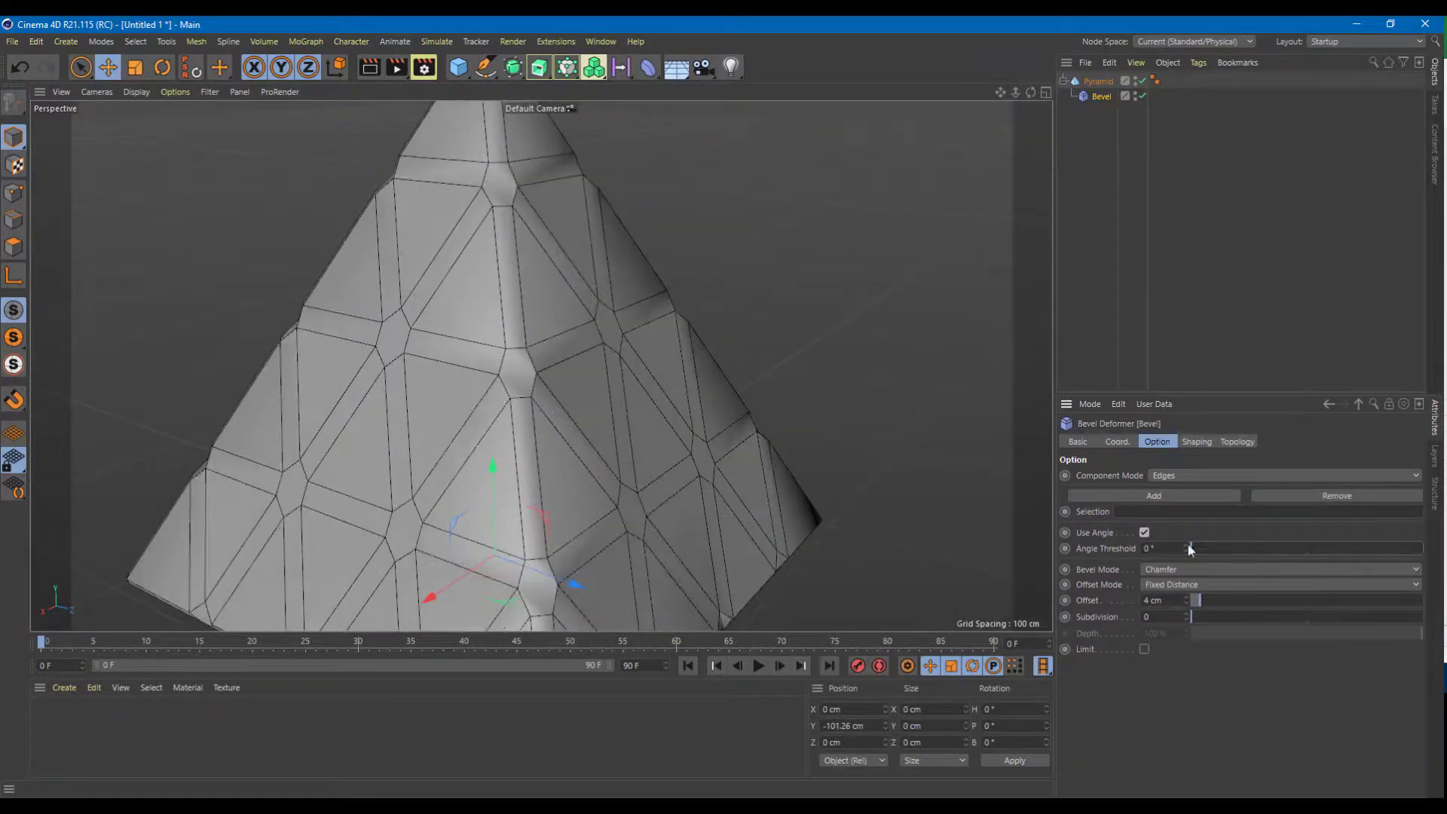
left_click_drag(1202, 607, 1205, 609)
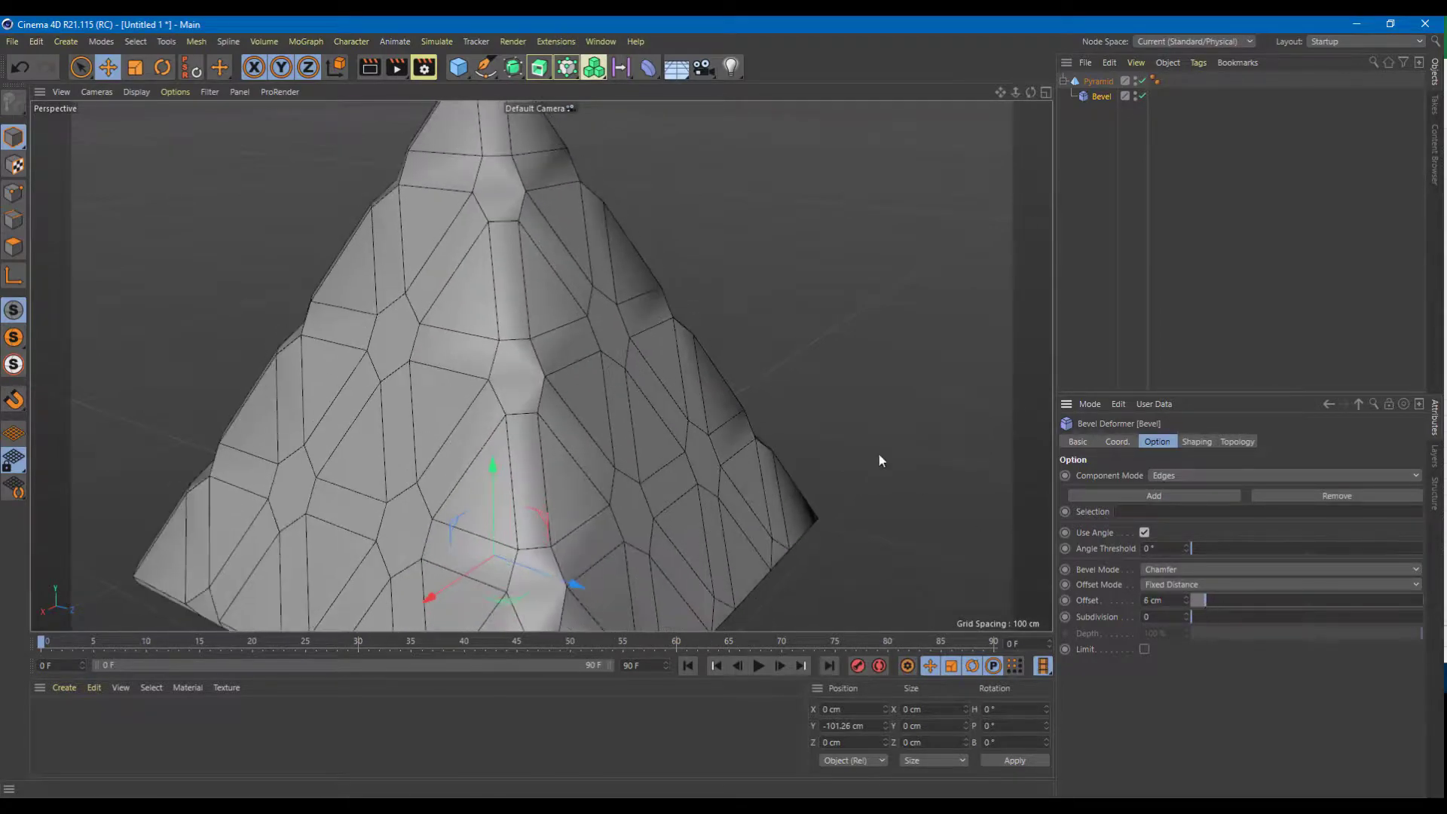
left_click_drag(730, 409, 1048, 471, "alt")
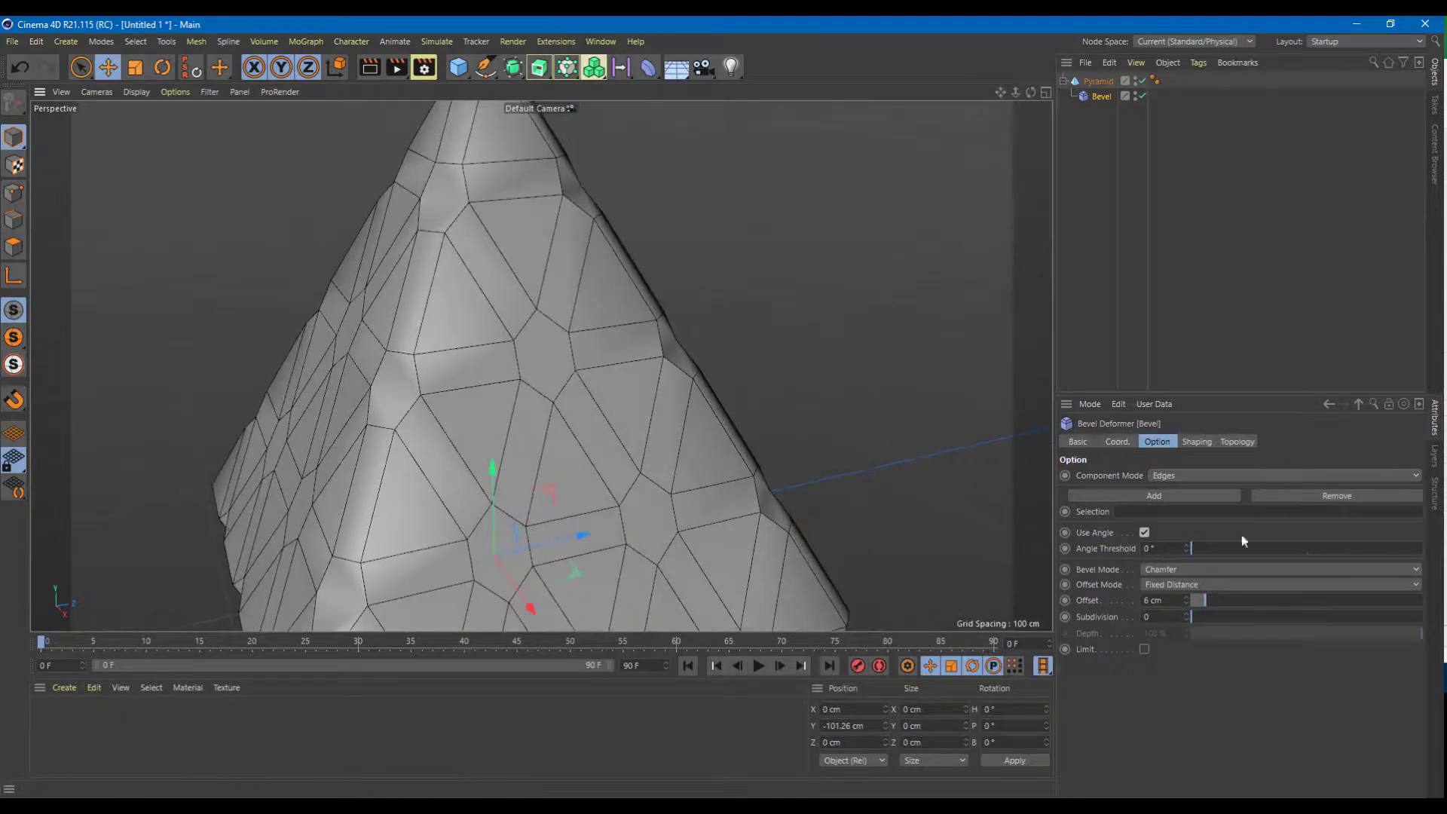
Set the Bevel deformer's angle threshold to 55° and its subdivision to 6
left_click_drag(1230, 556, 1265, 561)
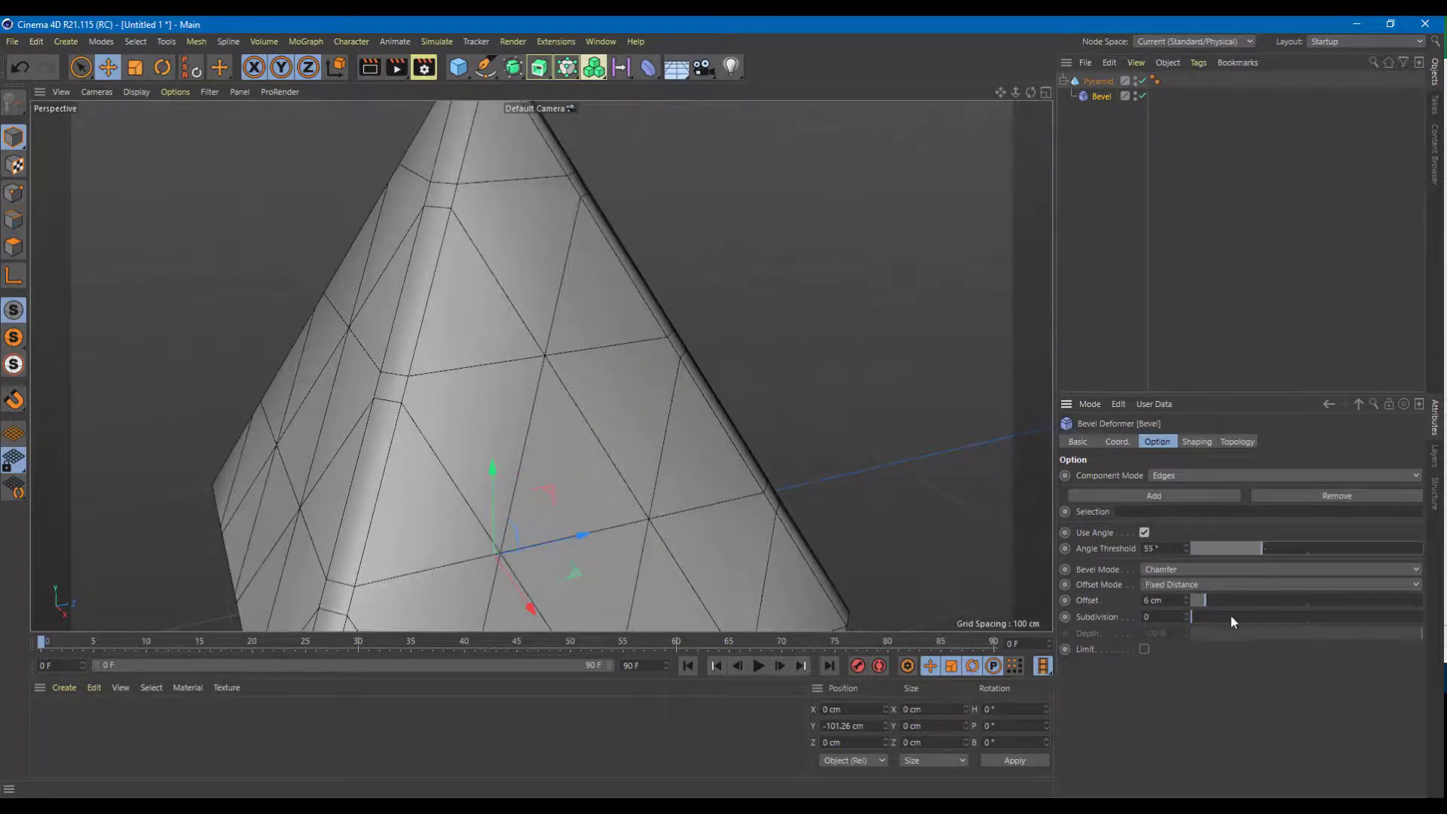
left_click_drag(1230, 617, 1260, 620)
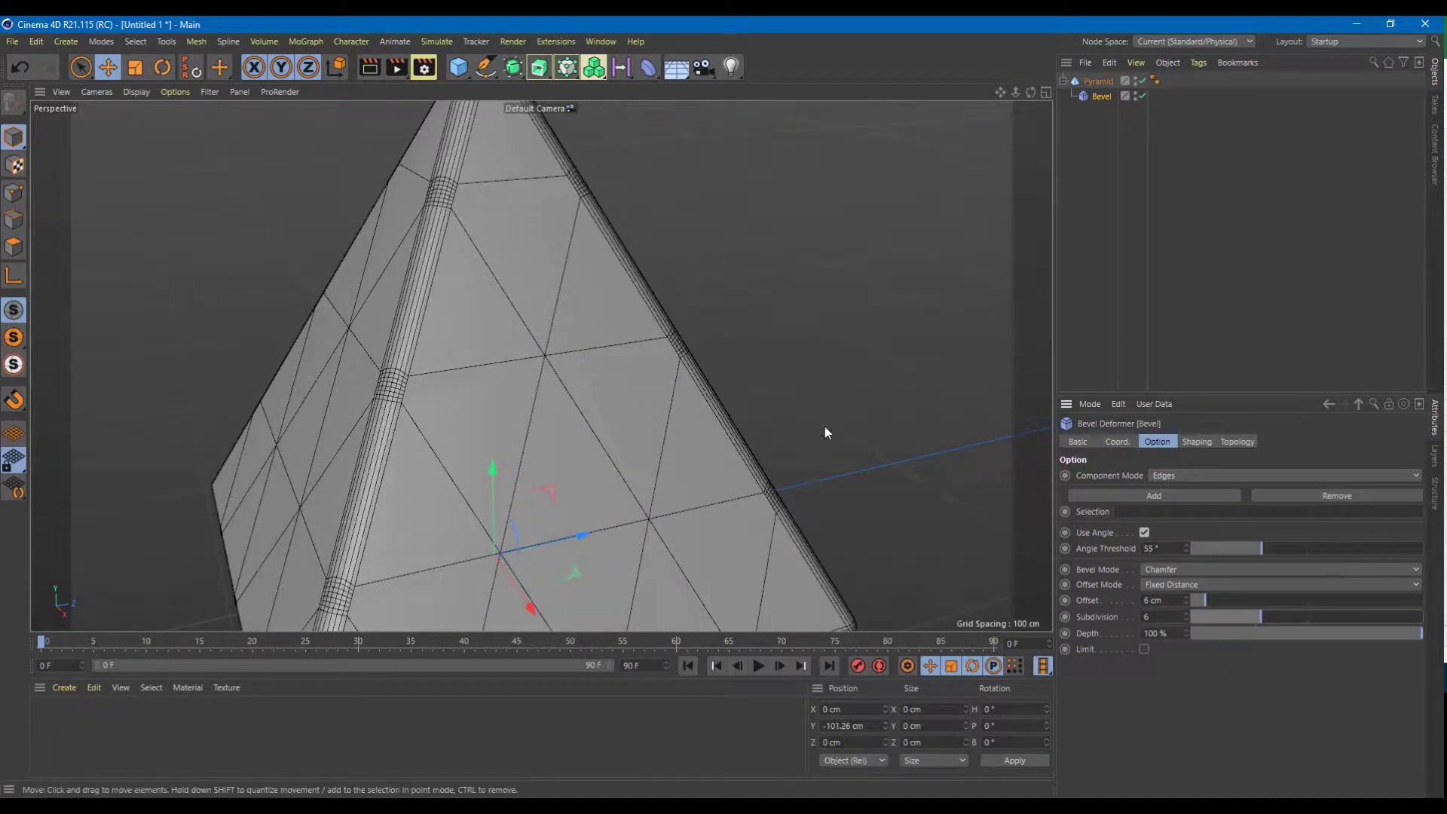
left_click_drag(845, 369, 658, 323, "alt")
Lower the Bevel deformer's angle threshold to 0°, and raise it to 29°
left_click_drag(1265, 550, 1157, 548)
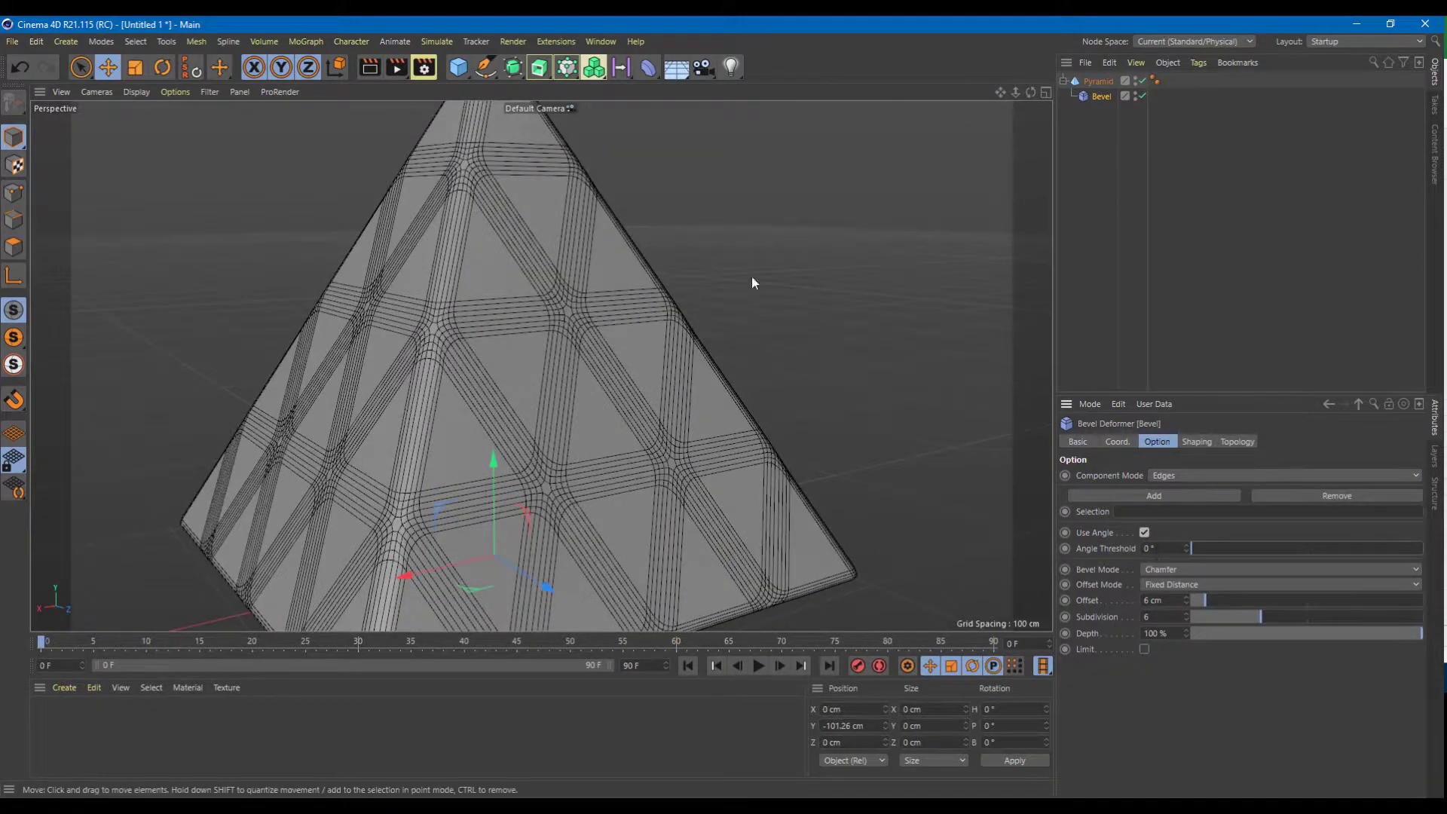
left_click_drag(752, 278, 923, 330, "alt")
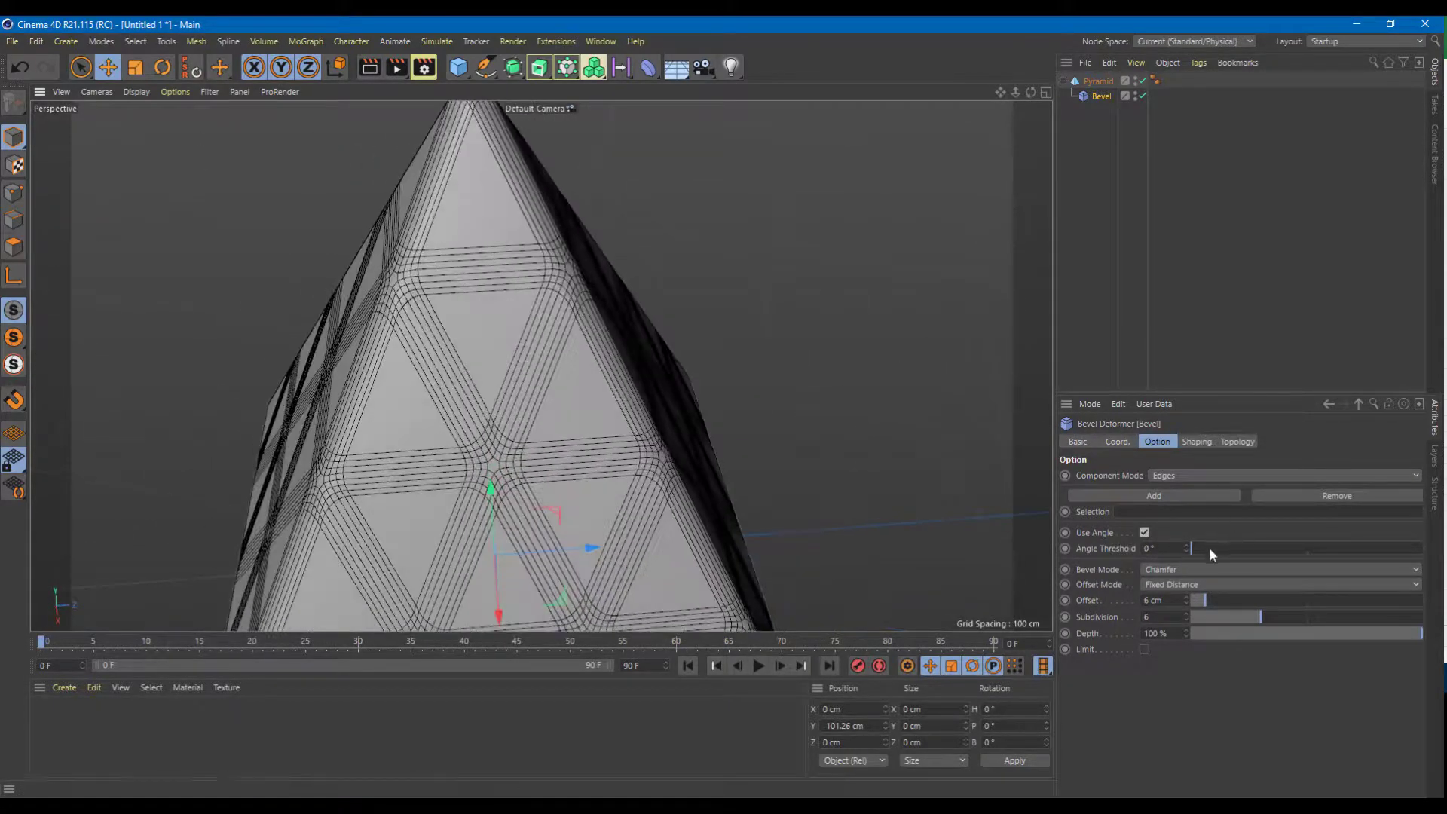
left_click_drag(1211, 549, 1228, 548)
mouse_move(777, 320)
left_mouse_down("alt")
mouse_move(718, 250)
mouse_move(787, 346)
left_mouse_up("alt")
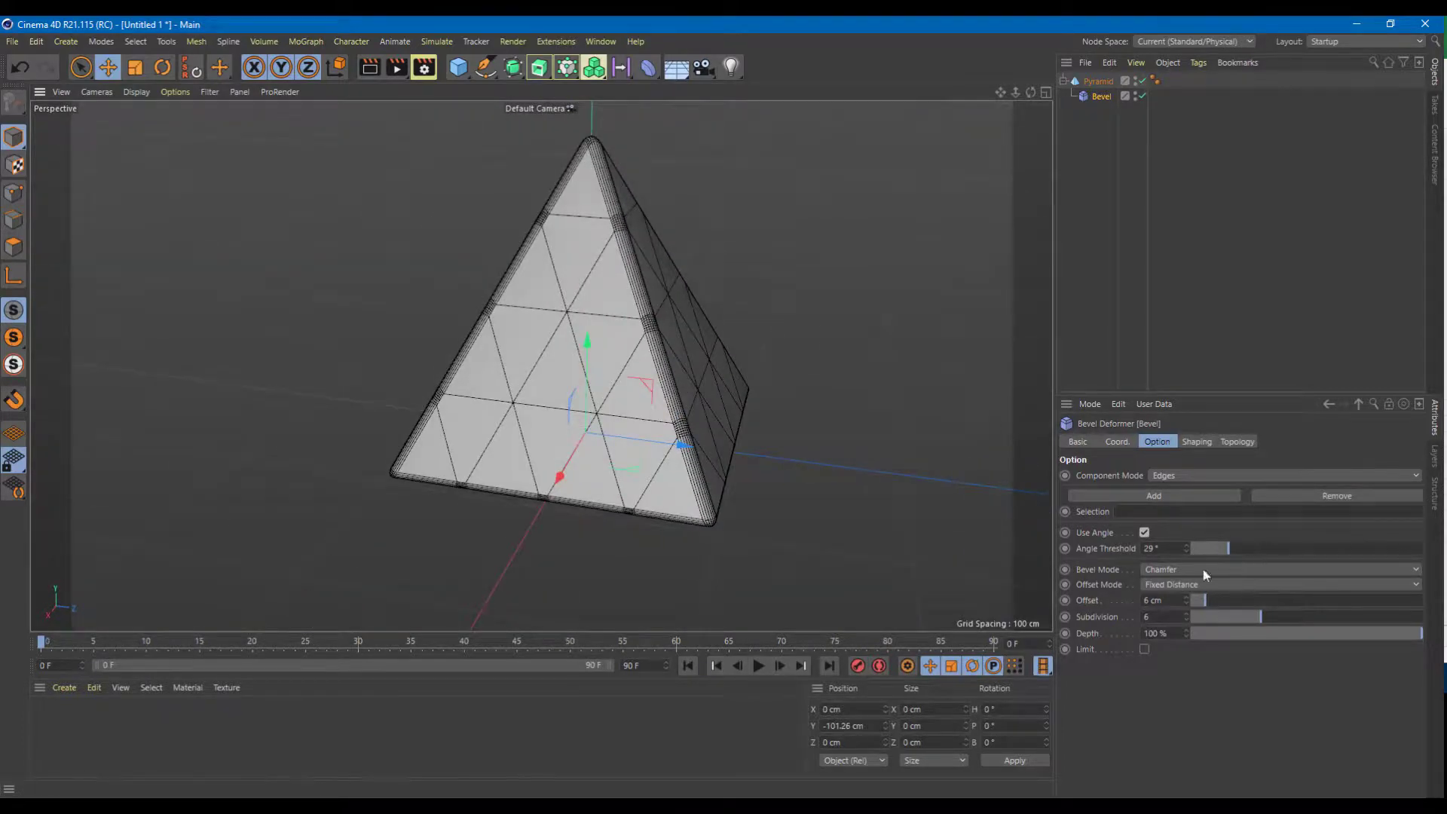
Try the Solid bevel mode, return to Chamfer, and compare the pyramid's edges in both modes
left_click(1407, 570)
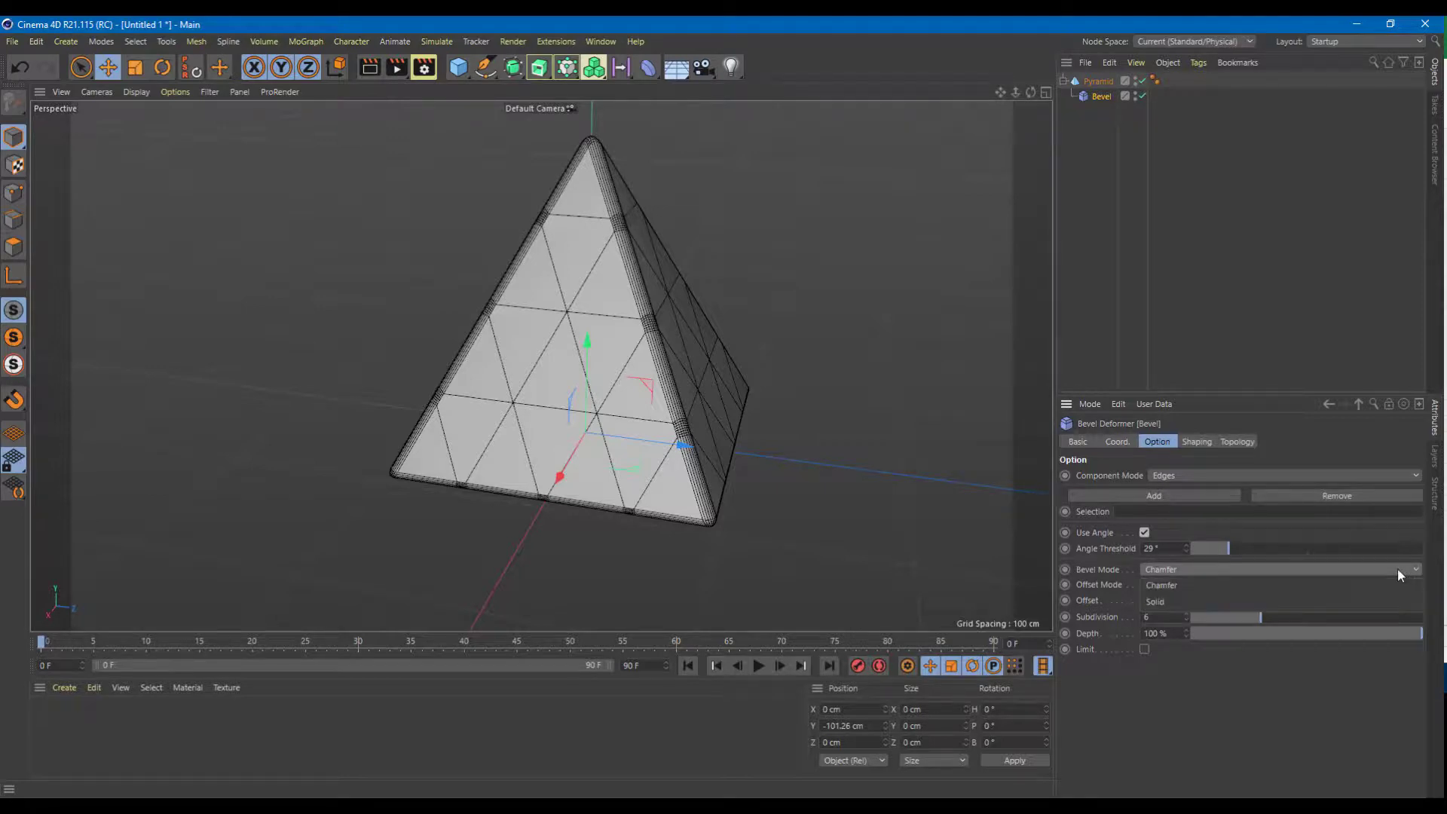
left_click(1260, 600)
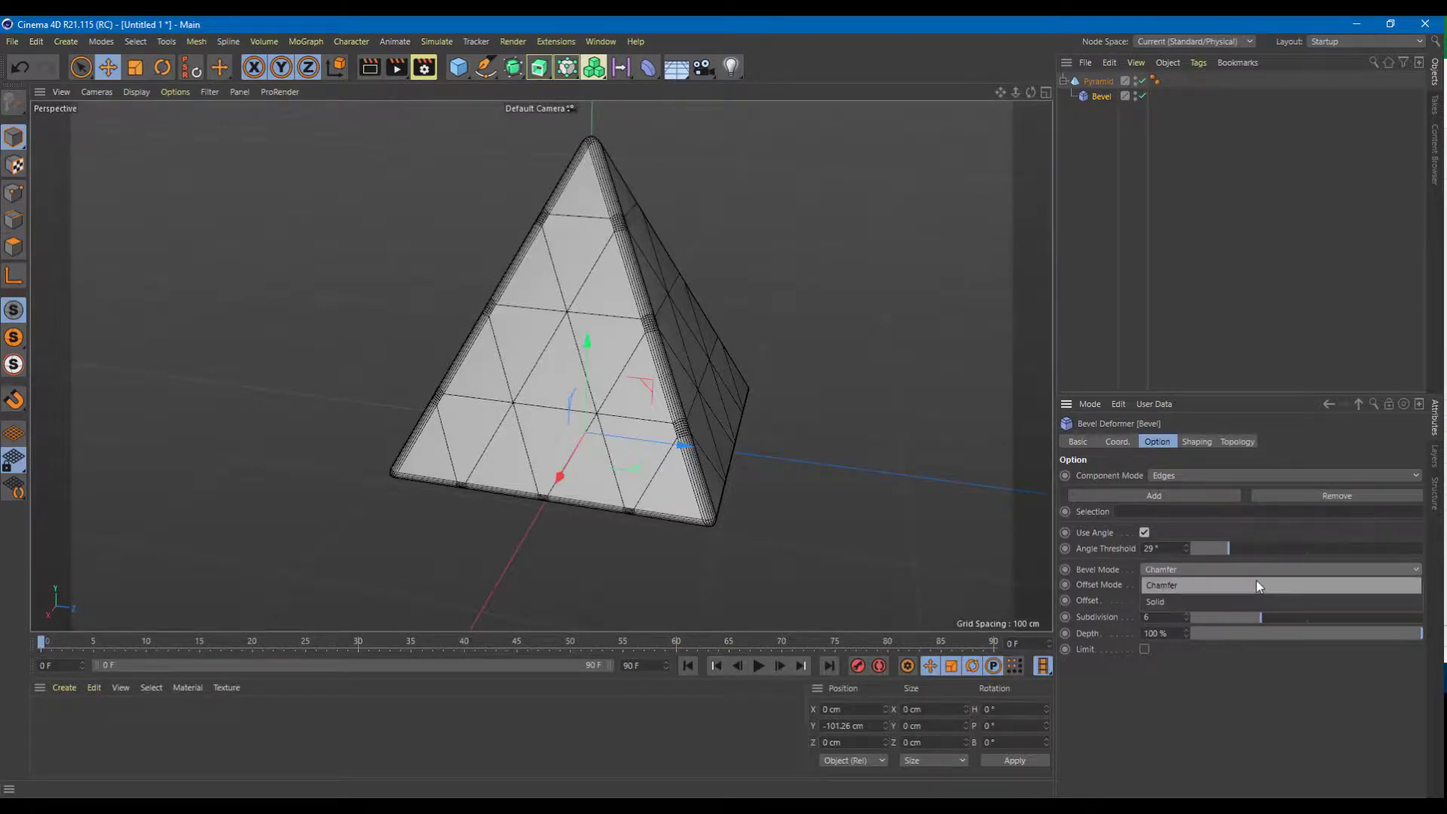
scroll(712, 447, "up", 5)
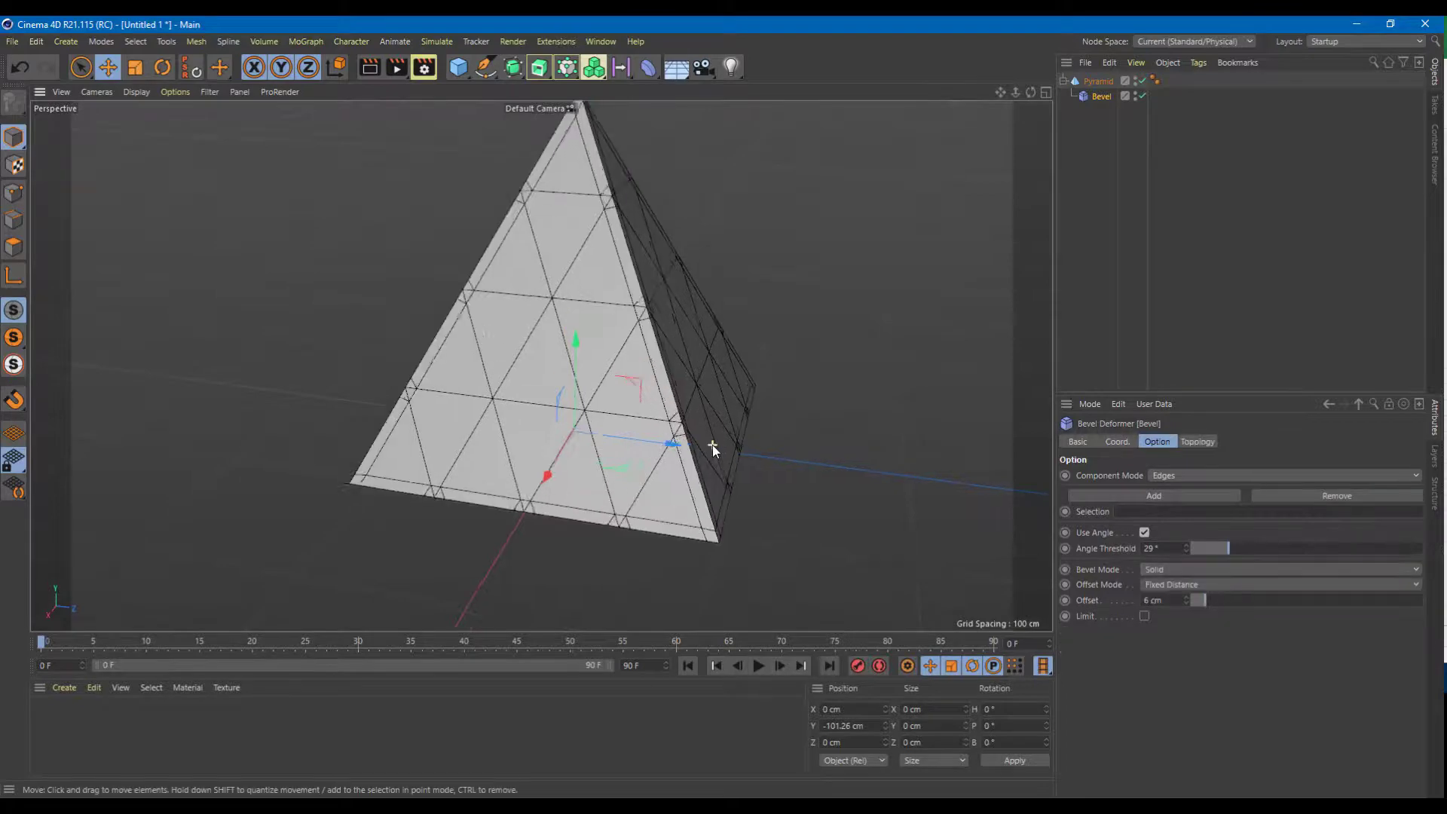
scroll(783, 447, "down", 5)
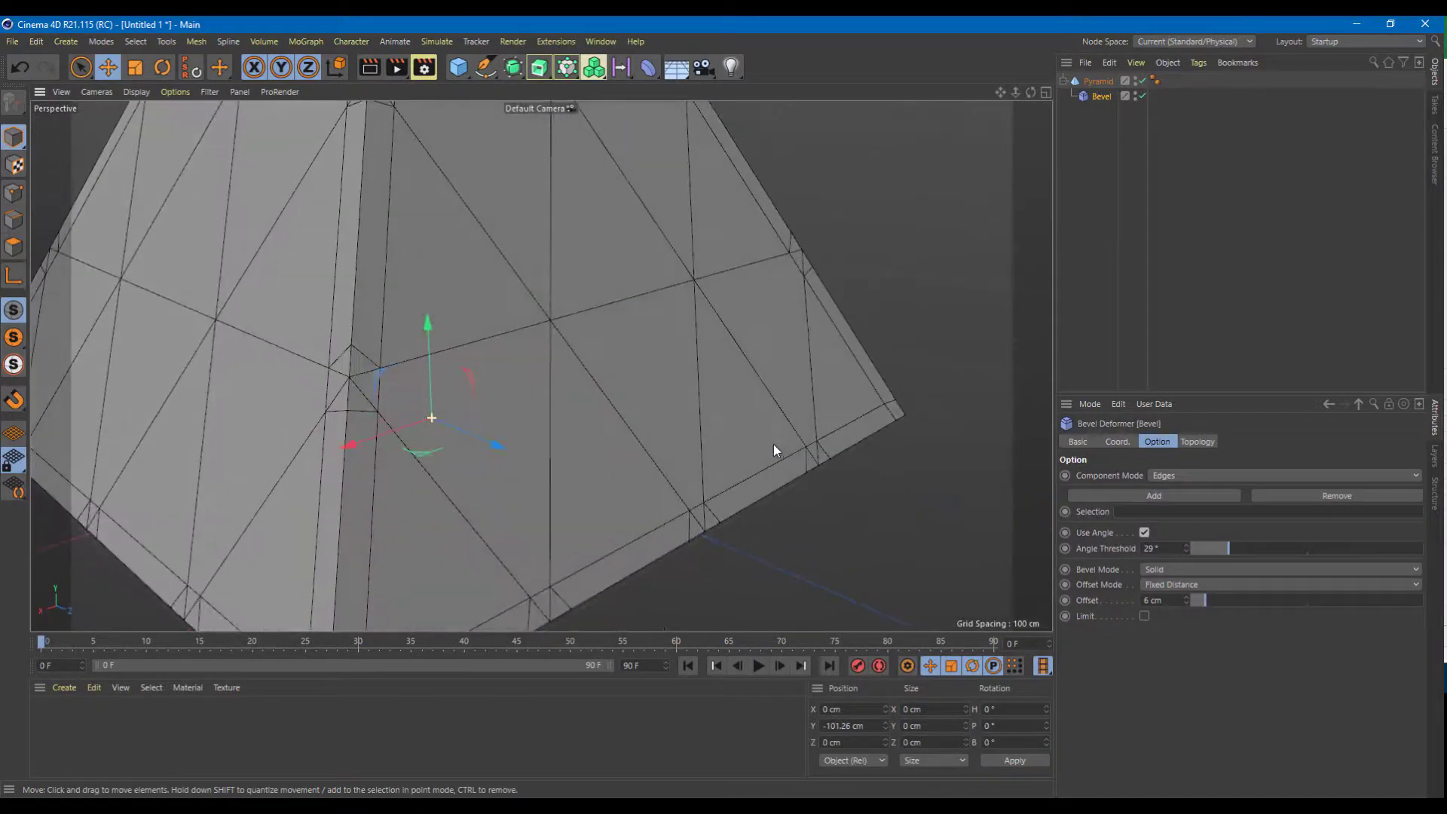
left_click(1183, 569)
left_click(1172, 585)
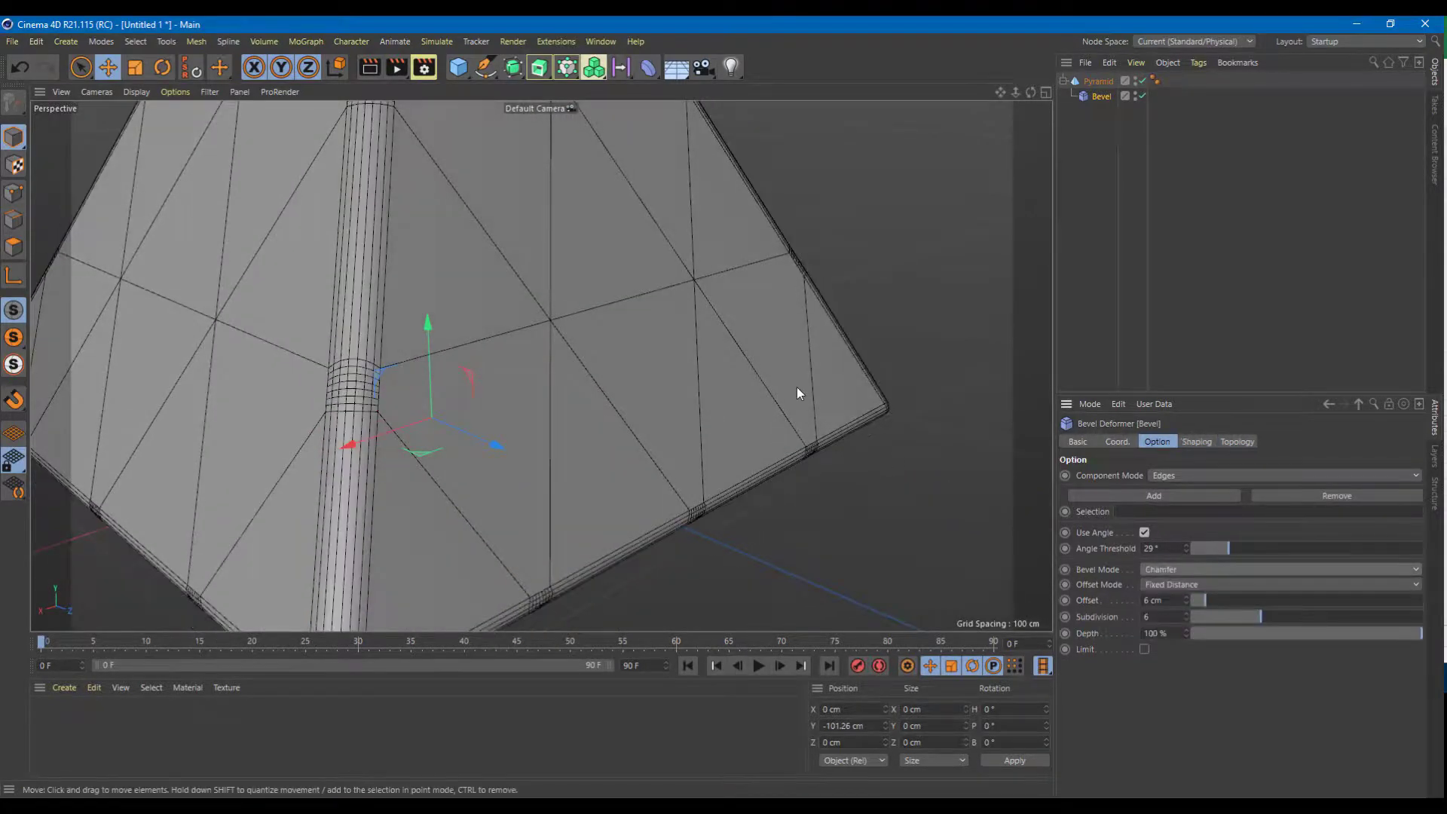
scroll(795, 384, "down", 5)
left_click_drag(791, 382, 771, 300, "alt")
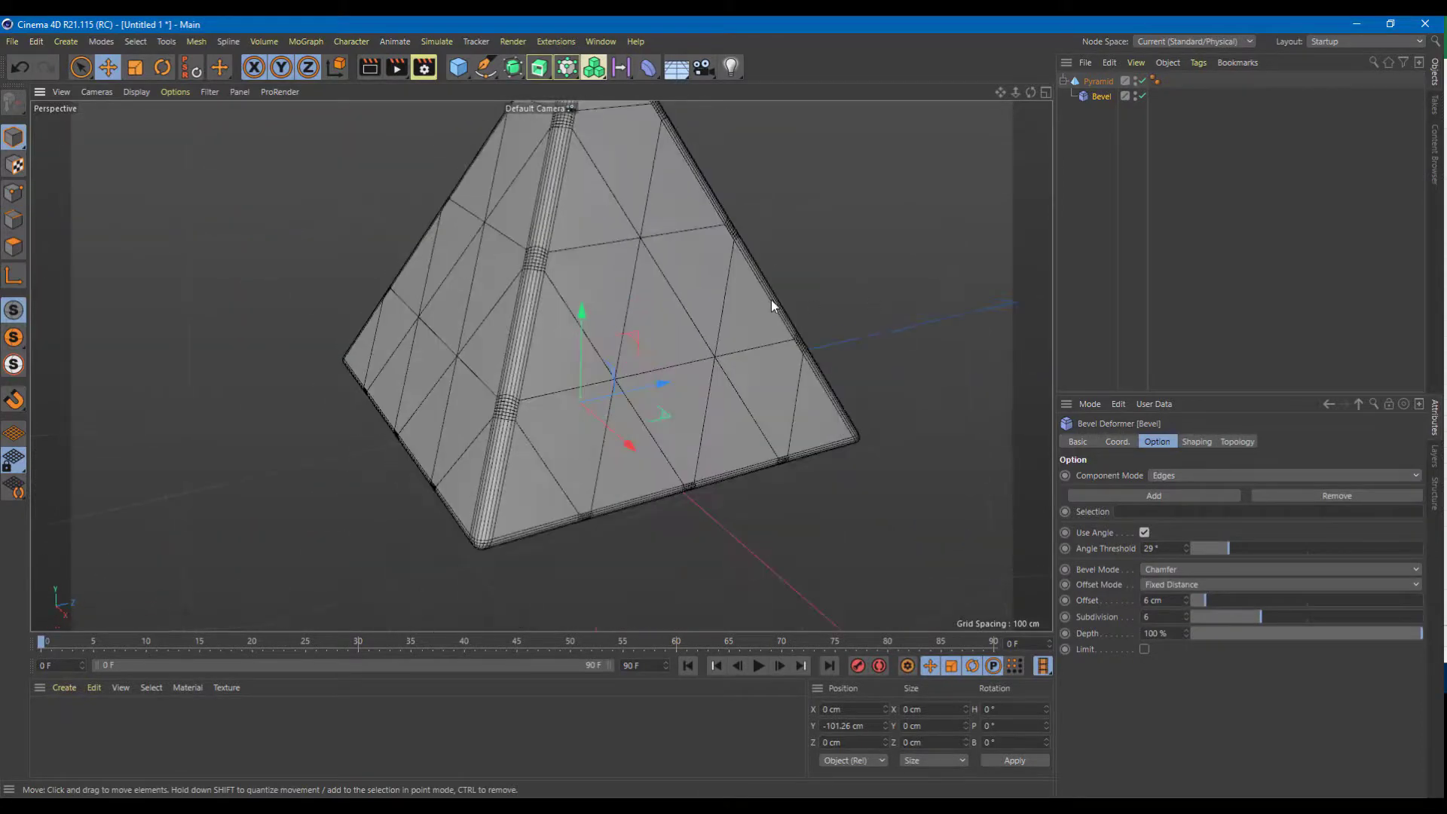
scroll(773, 300, "up", 3)
middle_click_drag(784, 292, 826, 386, "alt")
scroll(814, 356, "down", 6)
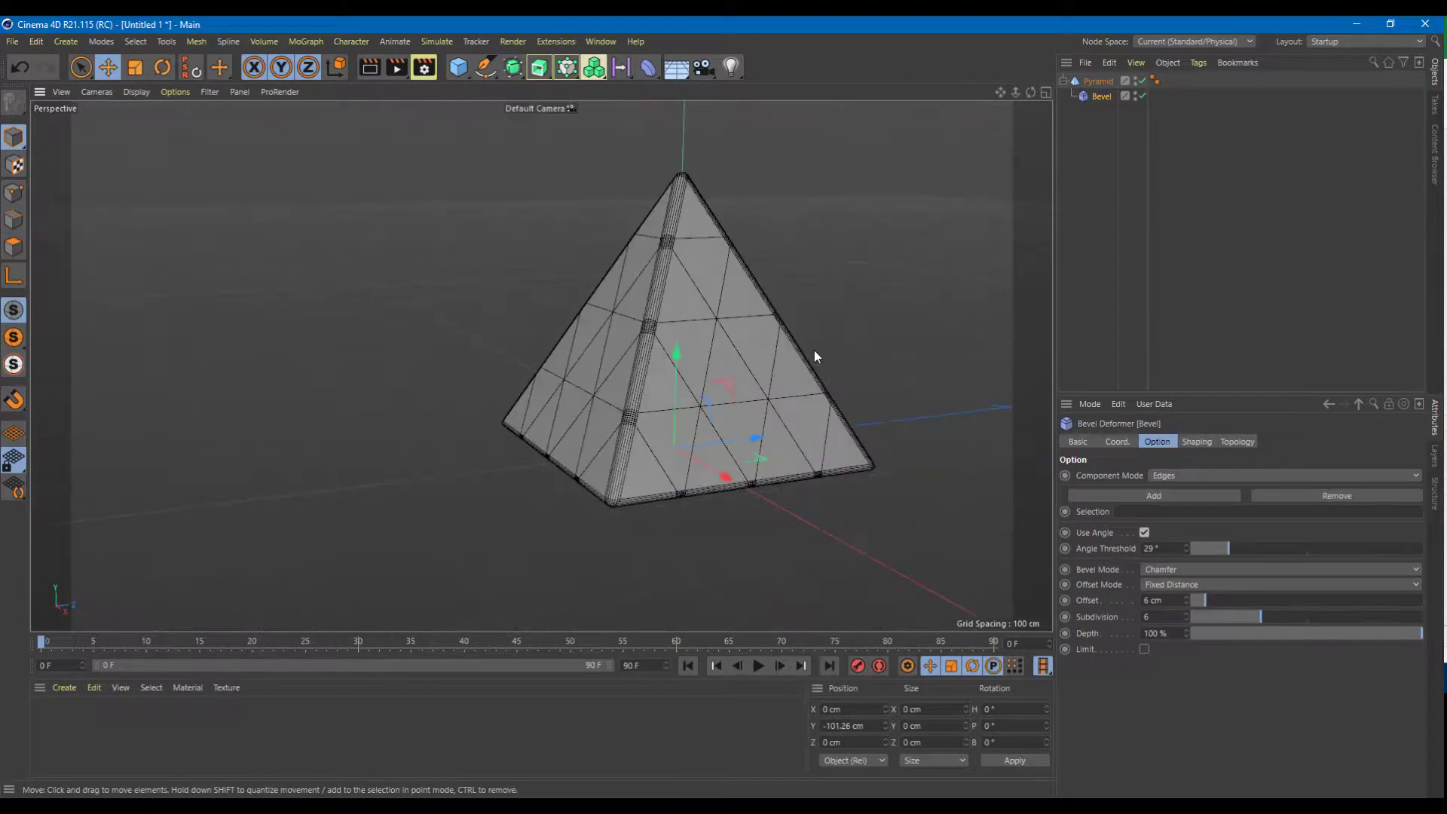